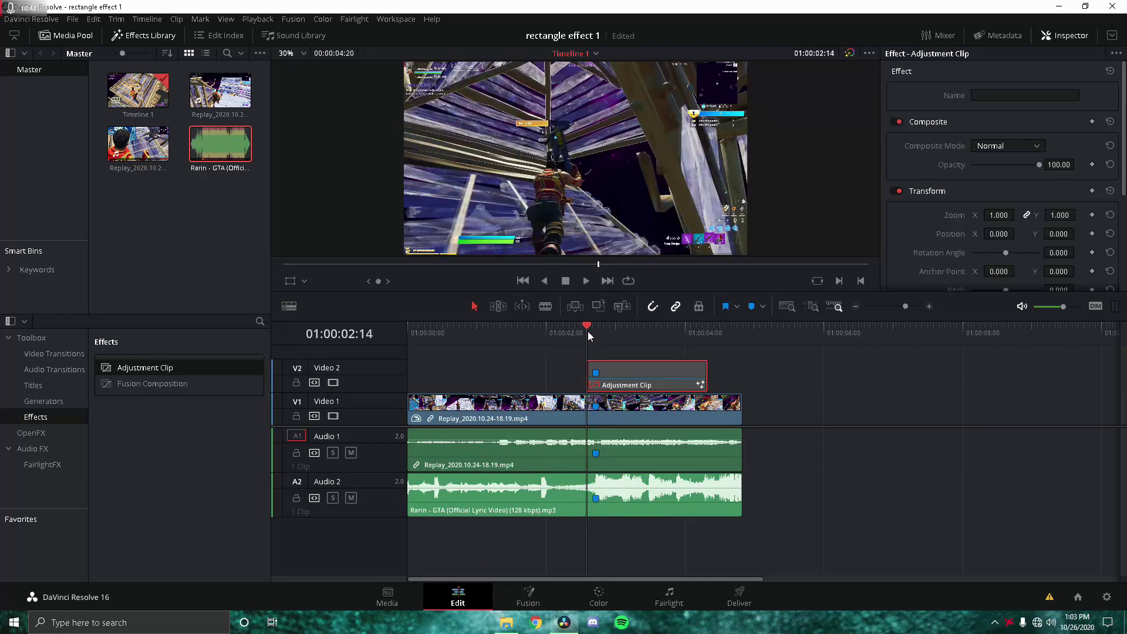
Place a second Adjustment Clip on a new Video 3 track starting around 01:00:01:19
{"action": "mouse_move", "coordinate": [131, 377]}
{"action": "left_mouse_down"}
{"action": "mouse_move", "coordinate": [251, 344]}
{"action": "mouse_move", "coordinate": [586, 342]}
{"action": "mouse_move", "coordinate": [338, 392]}
{"action": "mouse_move", "coordinate": [117, 382]}
{"action": "left_mouse_up"}
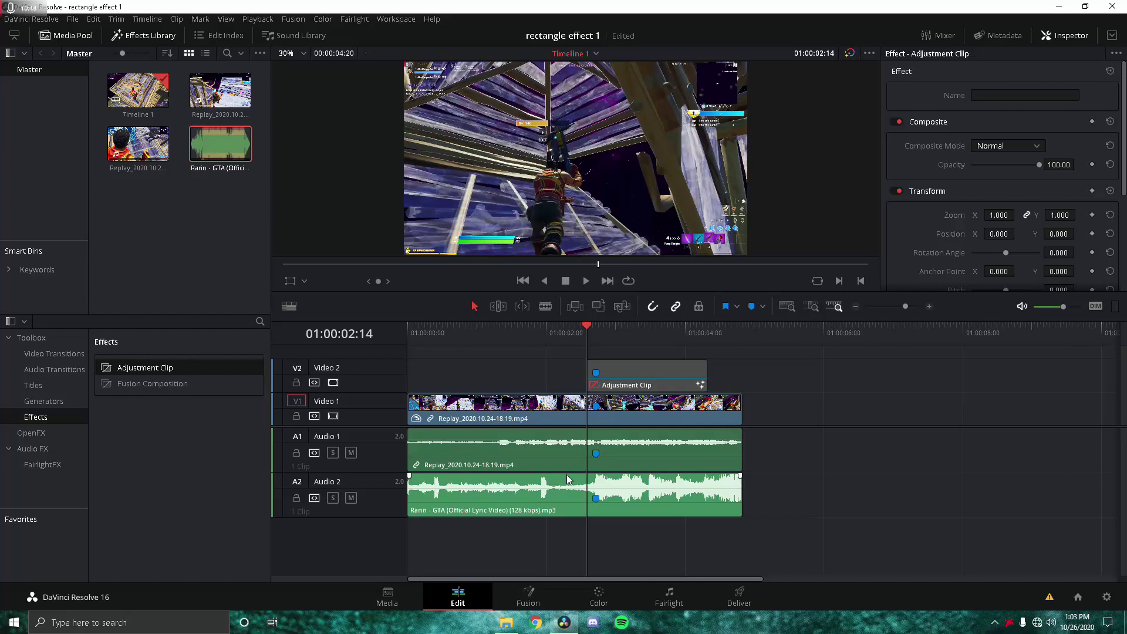
{"action": "left_click_drag", "start_coordinate": [905, 306], "coordinate": [910, 304]}
{"action": "left_click_drag", "start_coordinate": [656, 326], "coordinate": [783, 325]}
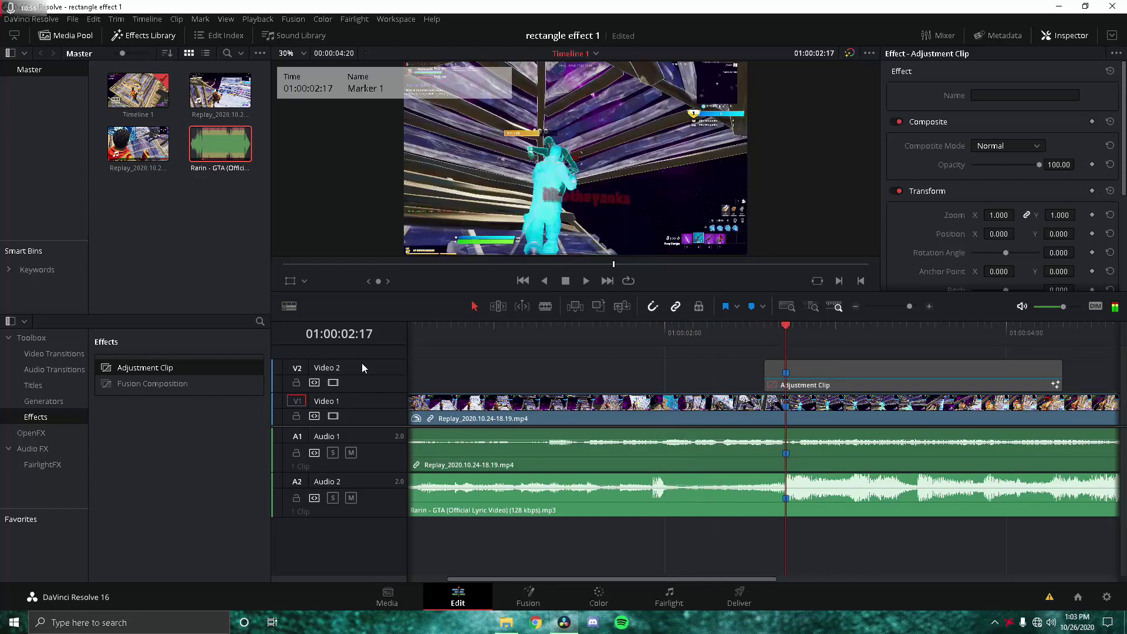
{"action": "left_click_drag", "start_coordinate": [114, 364], "coordinate": [629, 364]}
{"action": "left_click", "coordinate": [635, 332]}
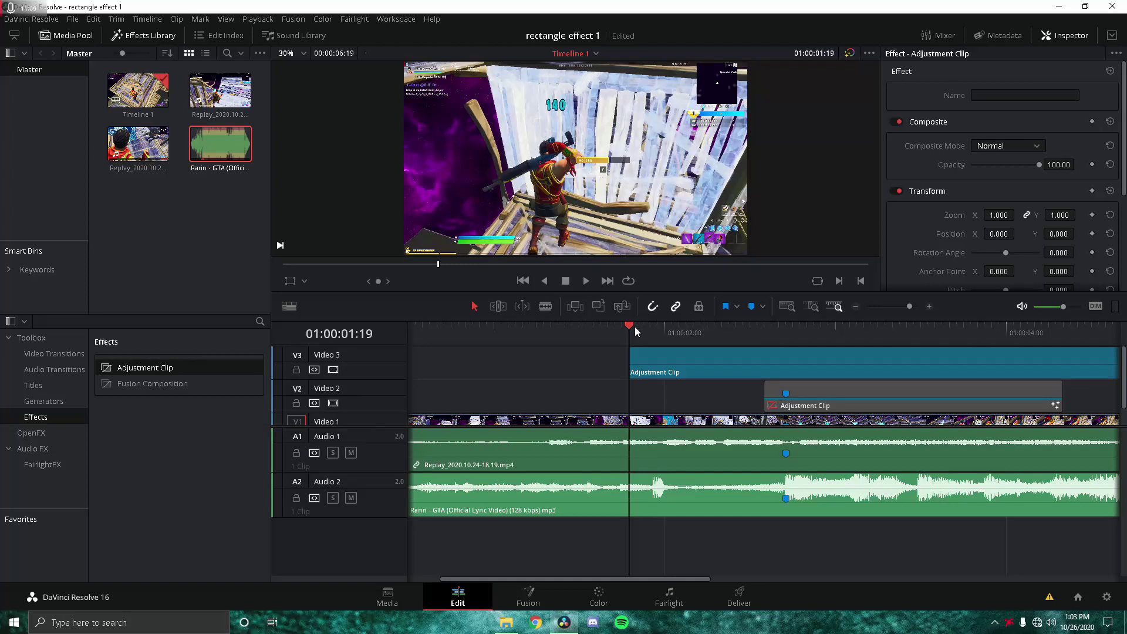
Trim the Video 3 adjustment clip's end to Marker 1 at 01:00:02:17
{"action": "left_click", "coordinate": [649, 327]}
{"action": "left_click_drag", "start_coordinate": [654, 327], "coordinate": [678, 332]}
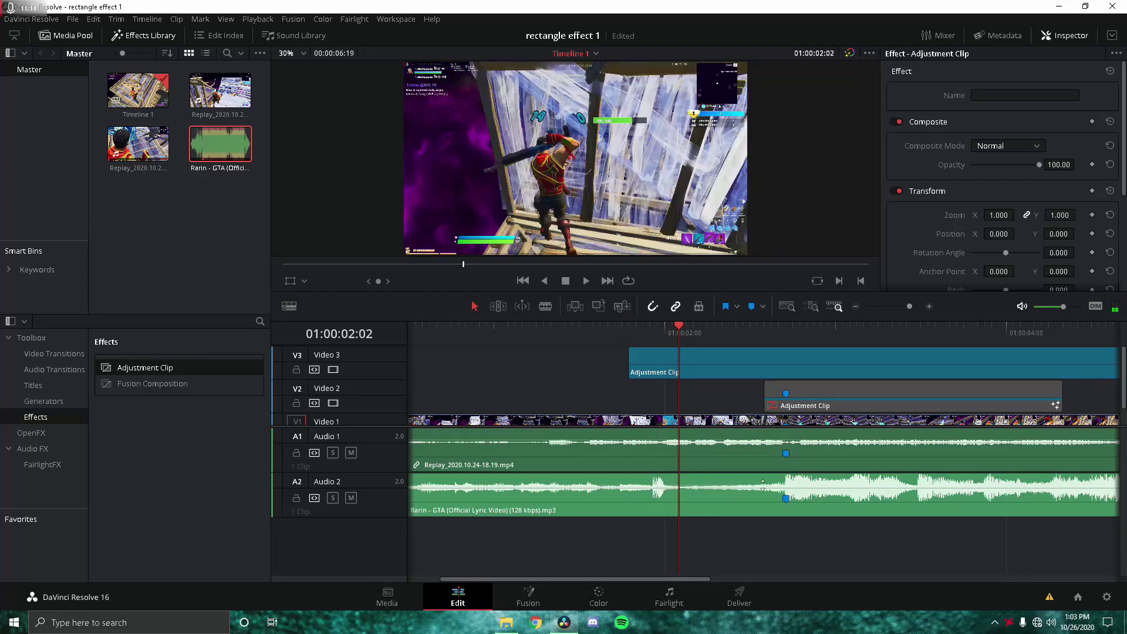
{"action": "left_click", "coordinate": [794, 322]}
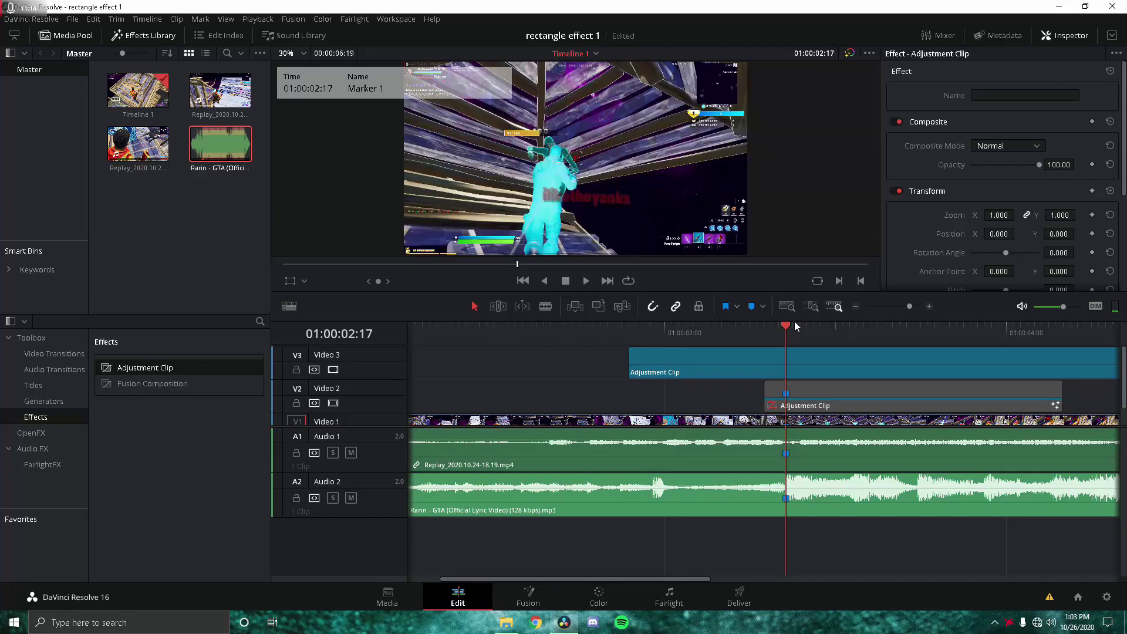
{"action": "key", "text": "shift+]"}
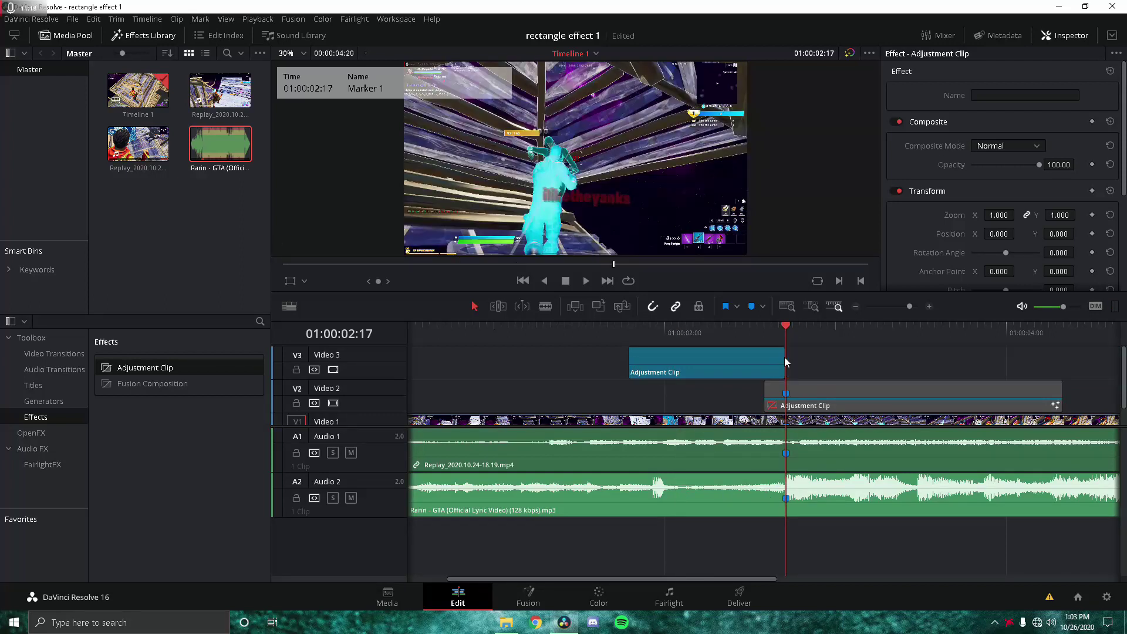
Play back the trimmed section, then open the Video 3 adjustment clip in Fusion
{"action": "left_click", "coordinate": [797, 497]}
{"action": "left_click_drag", "start_coordinate": [656, 327], "coordinate": [639, 329]}
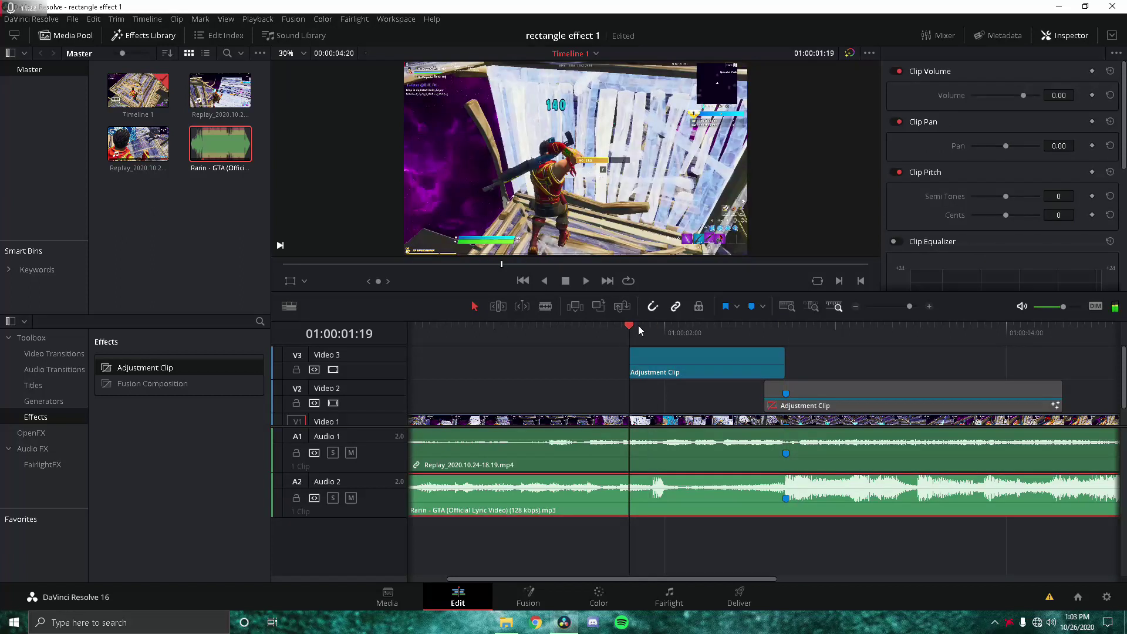
{"action": "key", "text": "space"}
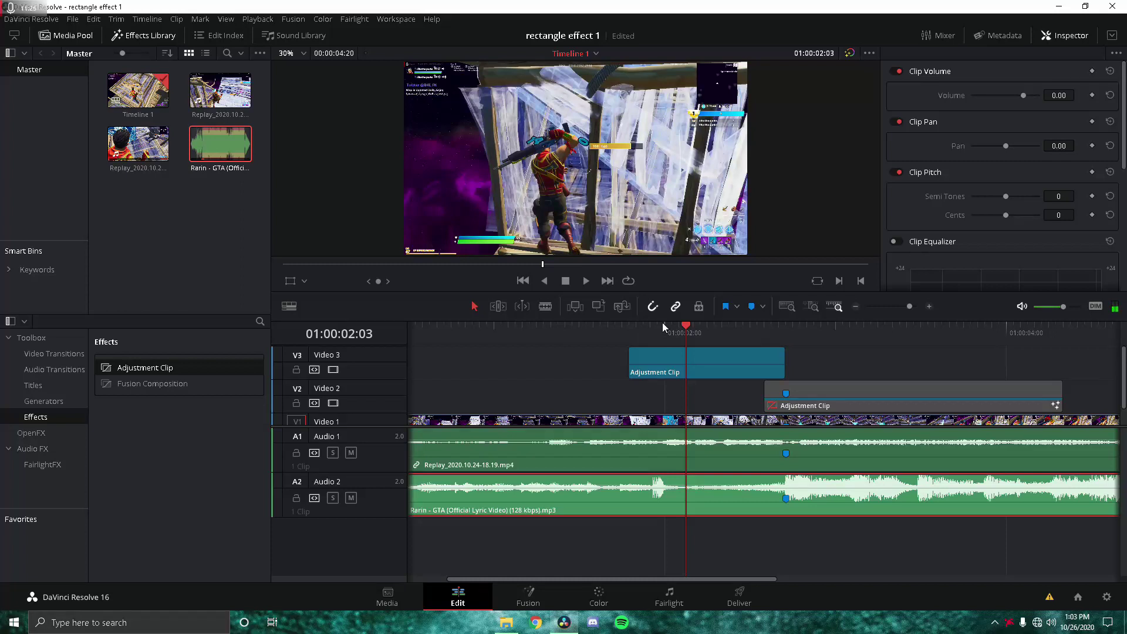
{"action": "left_click", "coordinate": [662, 361]}
{"action": "left_click", "coordinate": [524, 594]}
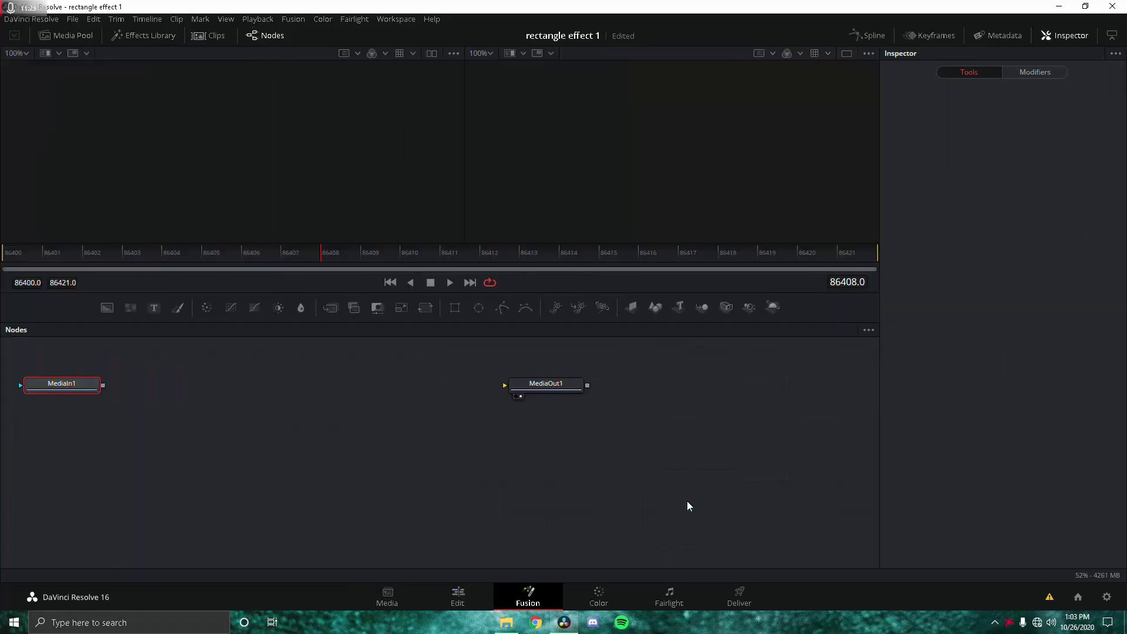
Add a Color Corrector node to the adjustment clip's Fusion graph
{"action": "key", "text": "shift+space"}
{"action": "type", "text": "color correco"}
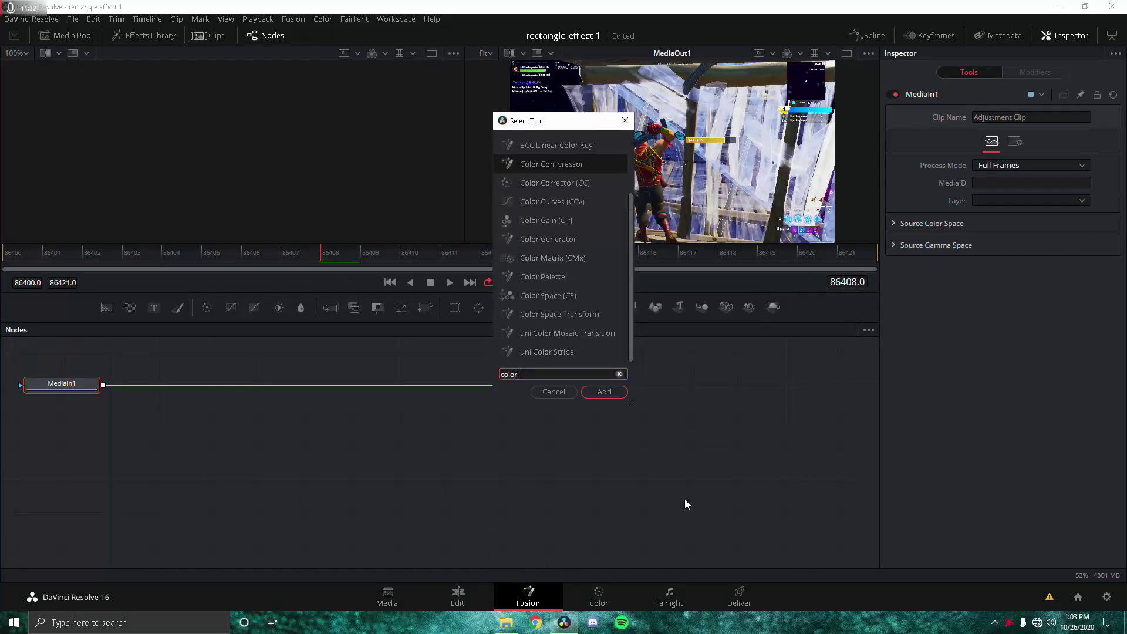
{"action": "key", "text": "BackSpace"}
{"action": "type", "text": "tor"}
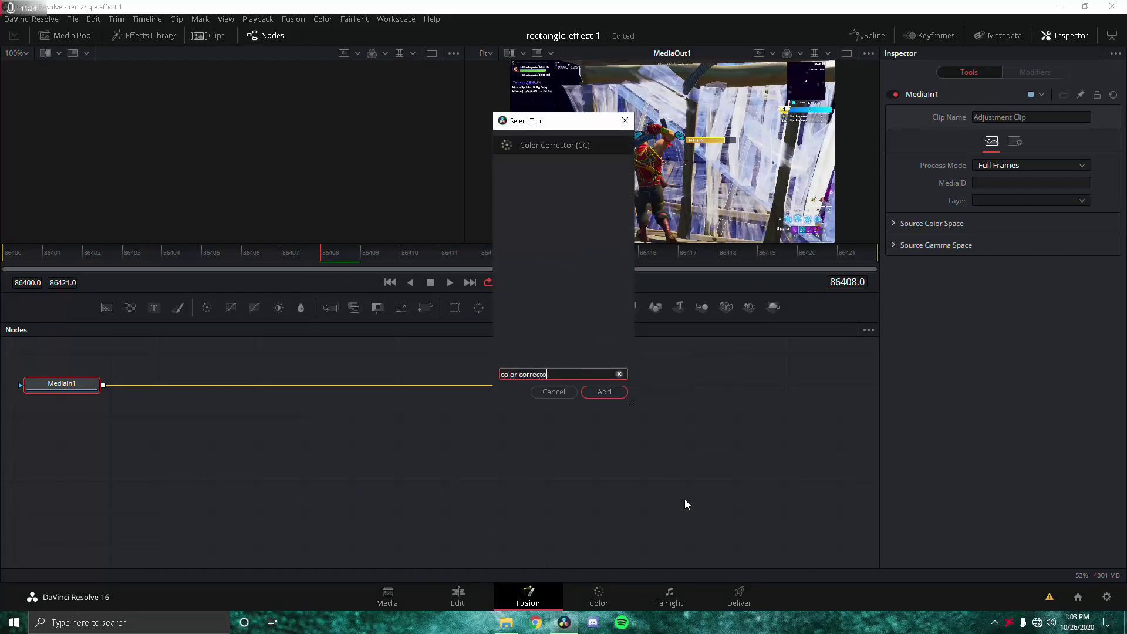
{"action": "key", "text": "Return"}
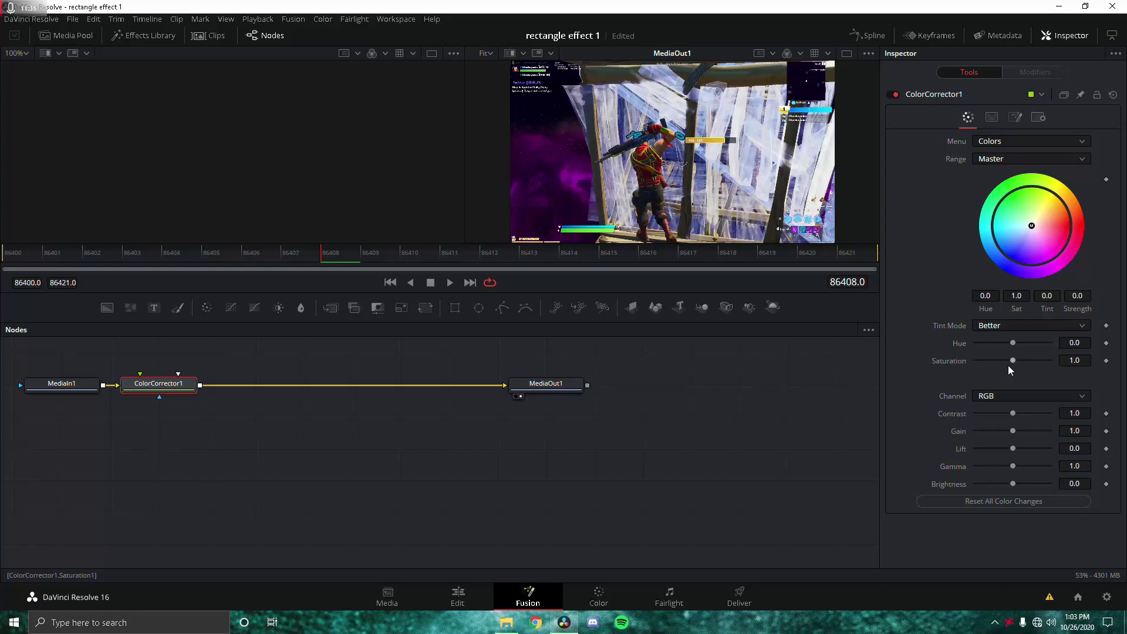
Keyframe Saturation at 0.27 on frame 86408 and 1.0 on the first frame
{"action": "left_click", "coordinate": [1106, 361]}
{"action": "left_click_drag", "start_coordinate": [1013, 361], "coordinate": [839, 376]}
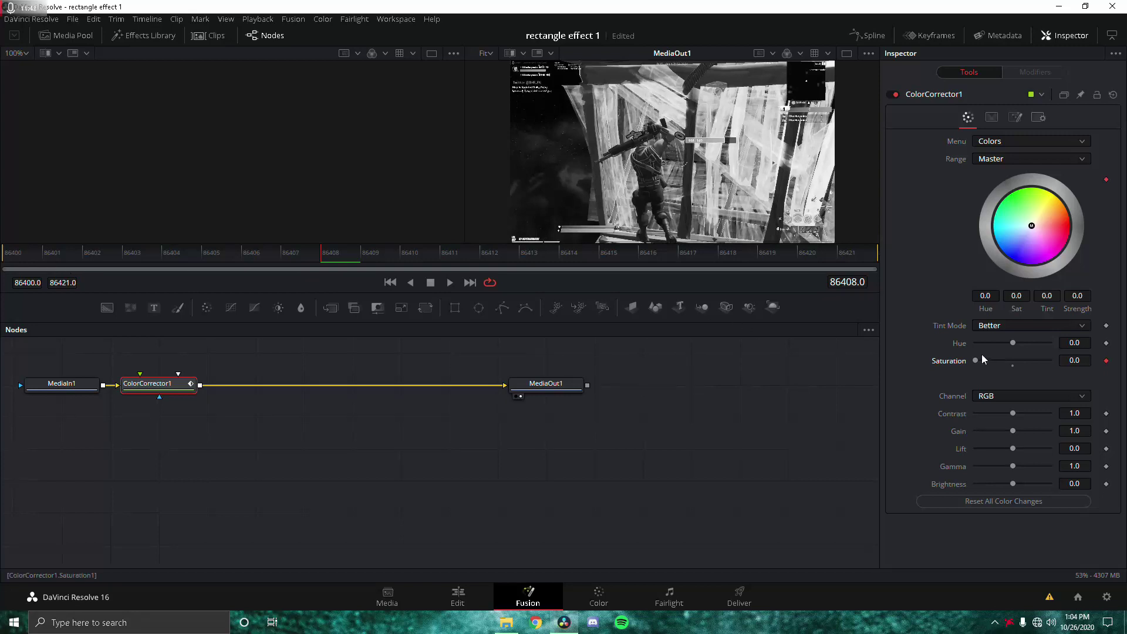
{"action": "left_click_drag", "start_coordinate": [976, 360], "coordinate": [986, 363]}
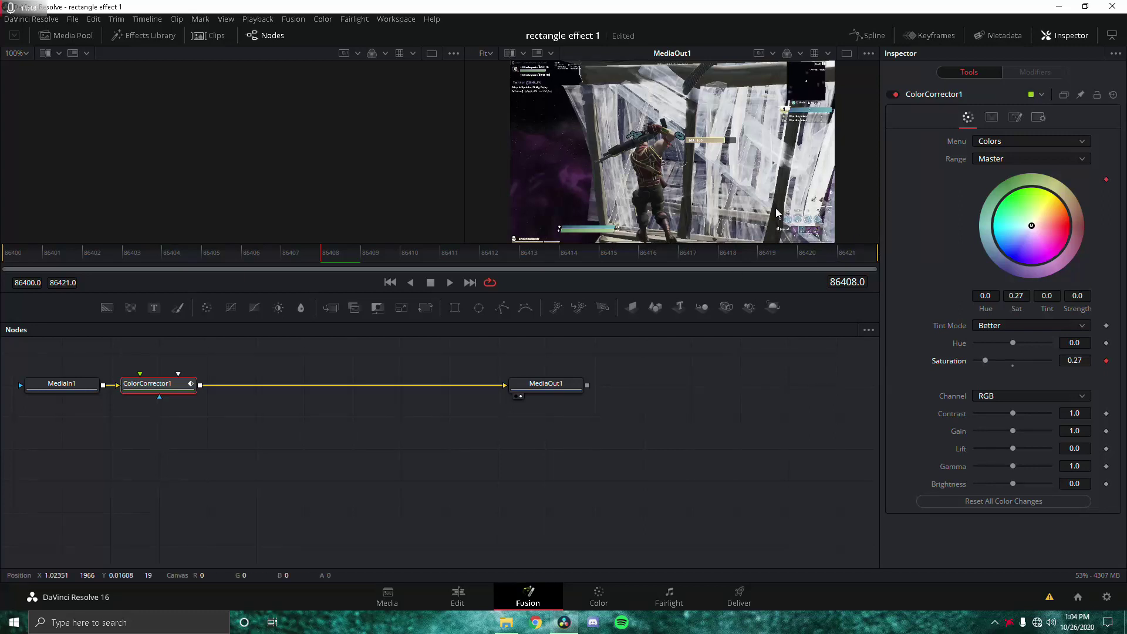
{"action": "key", "text": "Home"}
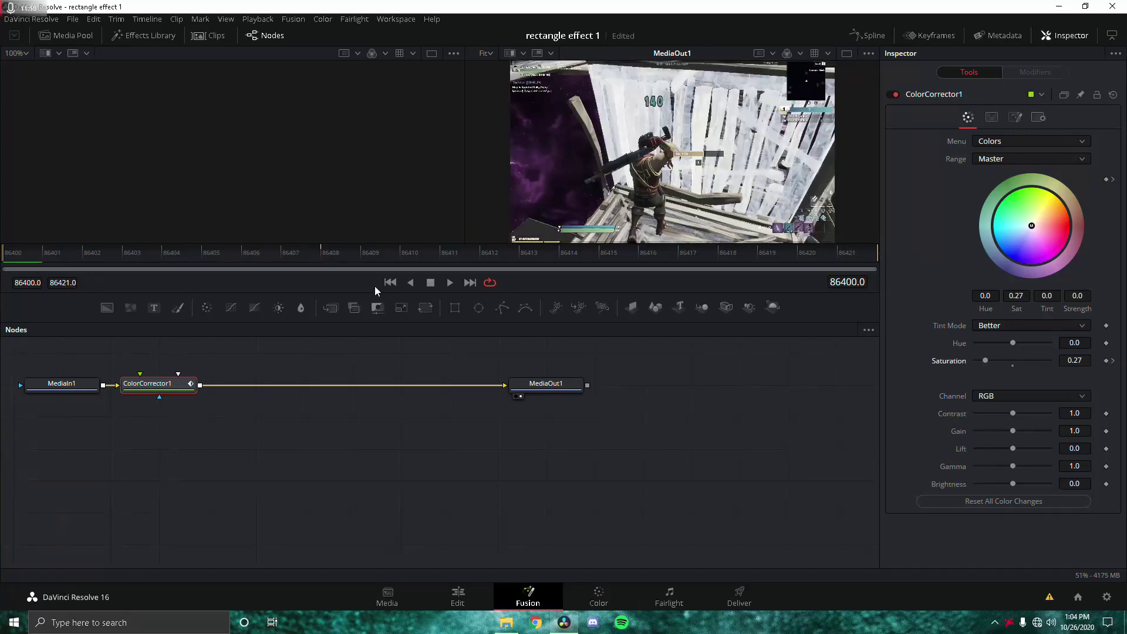
{"action": "left_click", "coordinate": [1106, 361]}
{"action": "left_click", "coordinate": [1011, 366]}
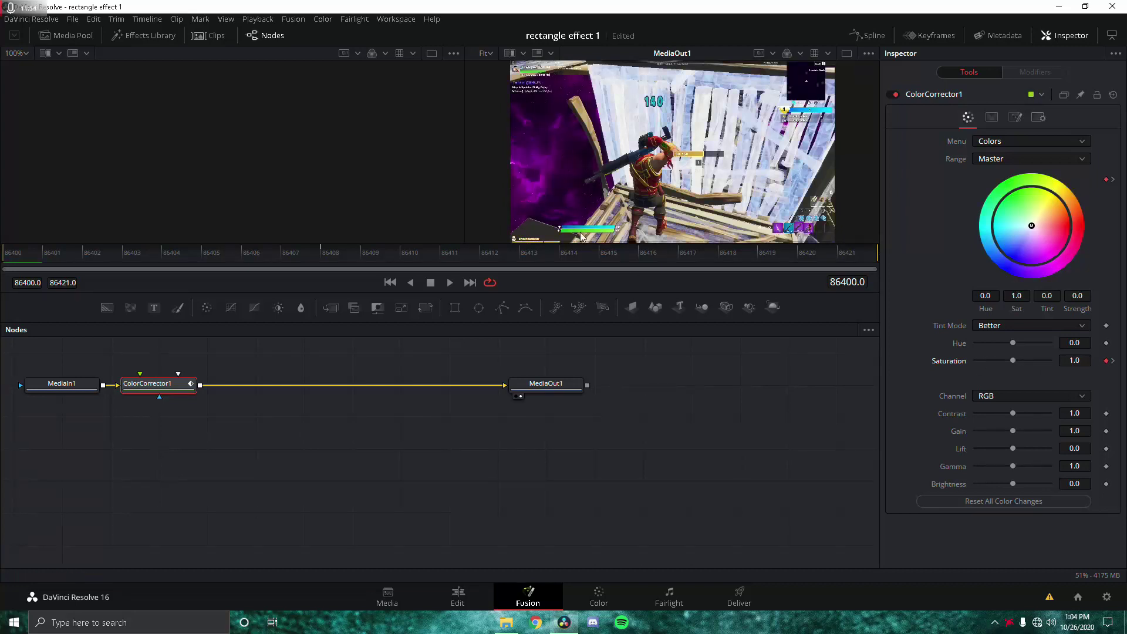
Preview the desaturation animation and return to the Edit page
{"action": "key", "text": "space"}
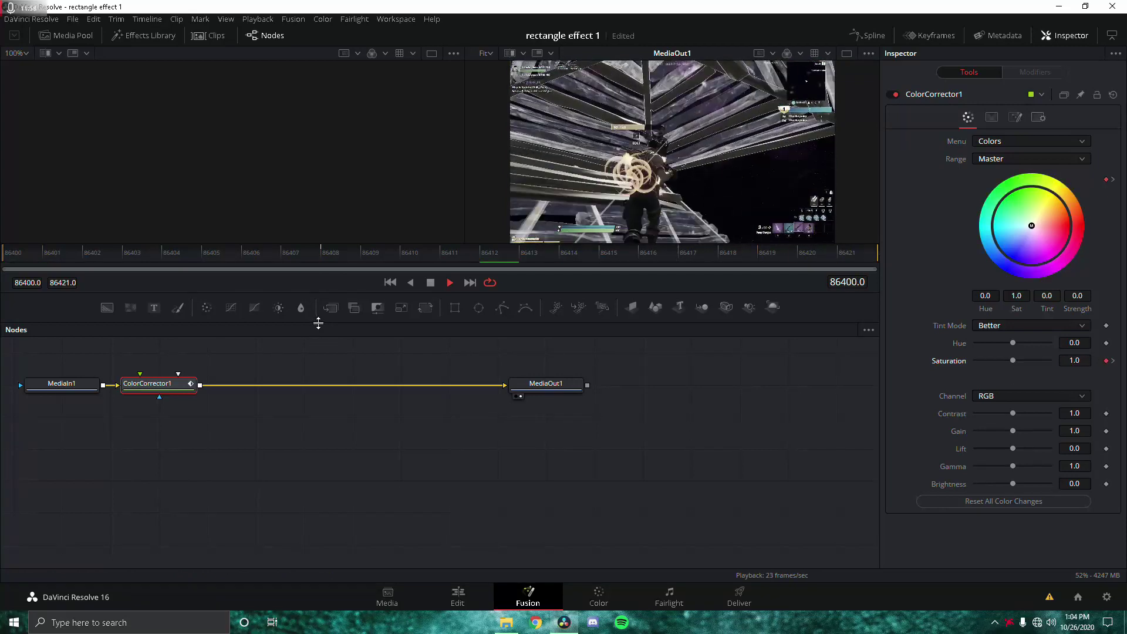
{"action": "left_click", "coordinate": [27, 252]}
{"action": "left_click_drag", "start_coordinate": [27, 252], "coordinate": [389, 258]}
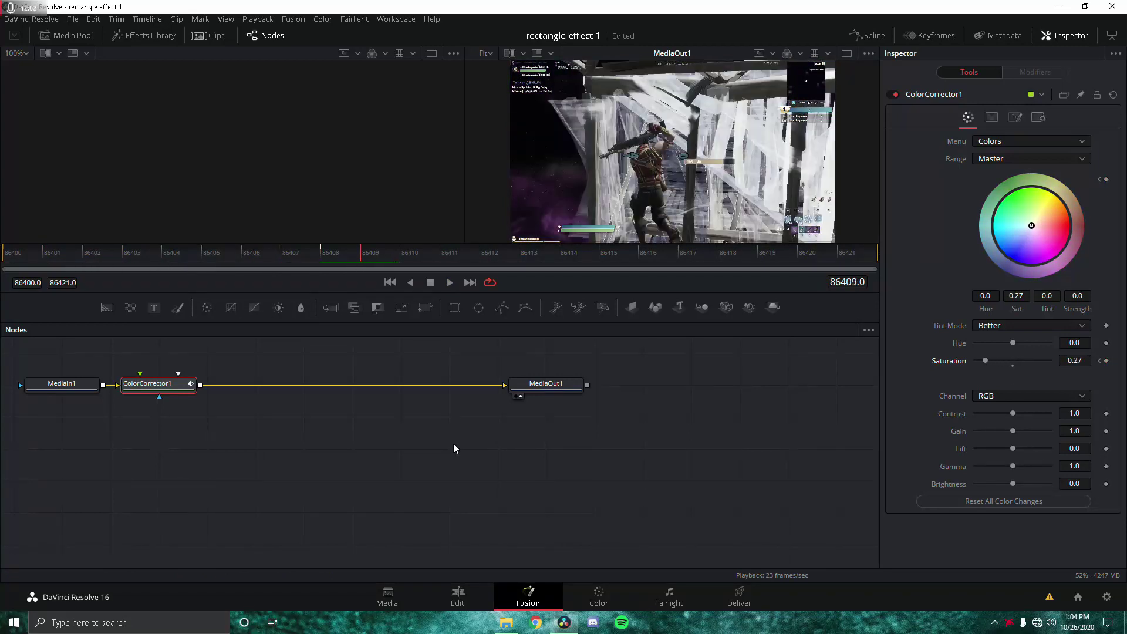
{"action": "left_click", "coordinate": [458, 596]}
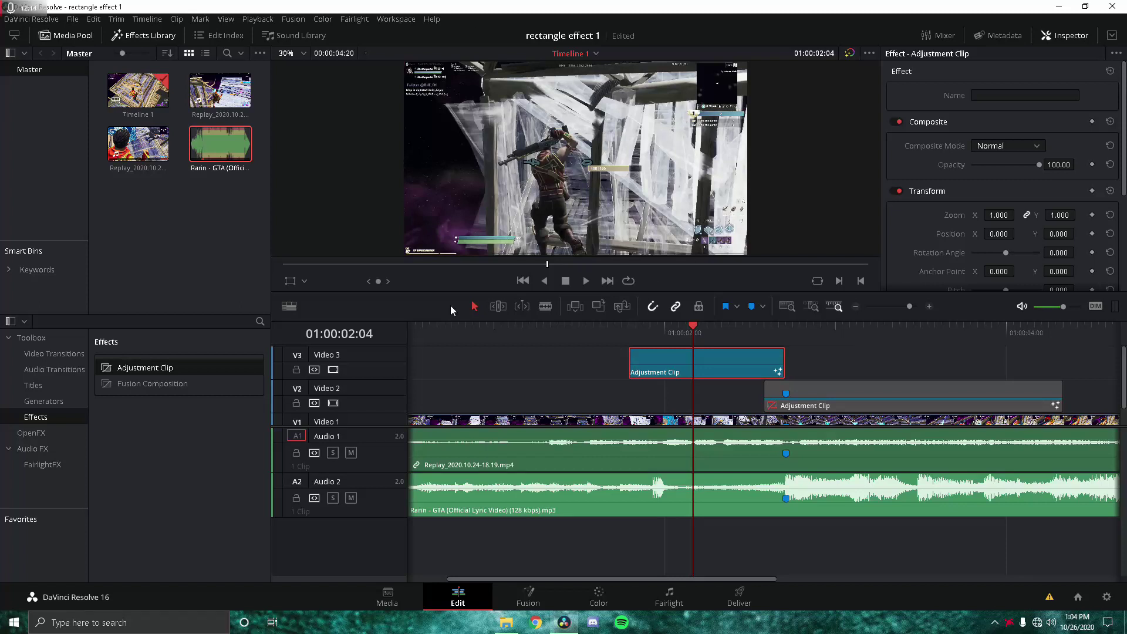
Place a black Solid Color on a new Video 4 track, ending at Marker 1
{"action": "left_click", "coordinate": [49, 402]}
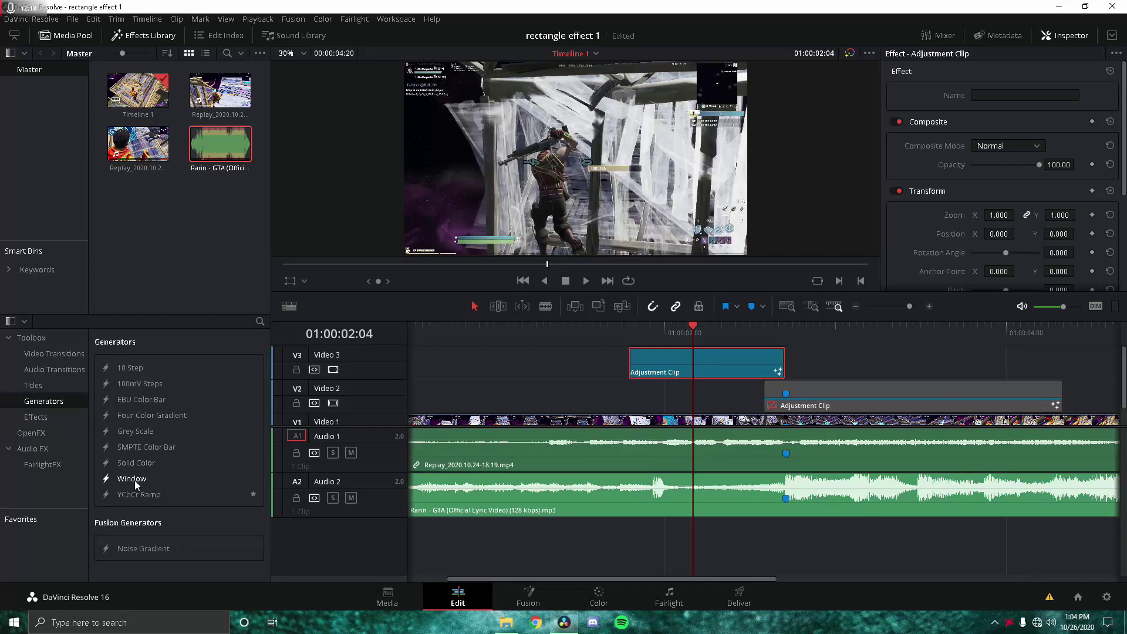
{"action": "left_click", "coordinate": [149, 465]}
{"action": "left_click_drag", "start_coordinate": [149, 466], "coordinate": [637, 365]}
{"action": "left_click", "coordinate": [784, 337]}
{"action": "left_click", "coordinate": [798, 353]}
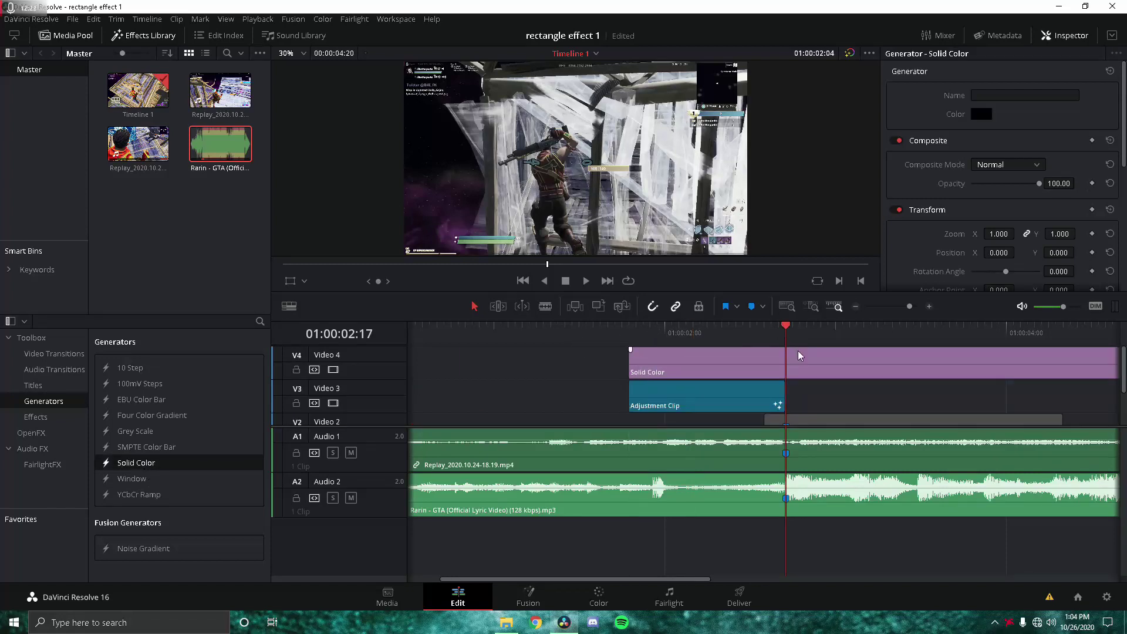
{"action": "key", "text": "m"}
{"action": "key", "text": "ctrl+b"}
{"action": "key", "text": "Delete"}
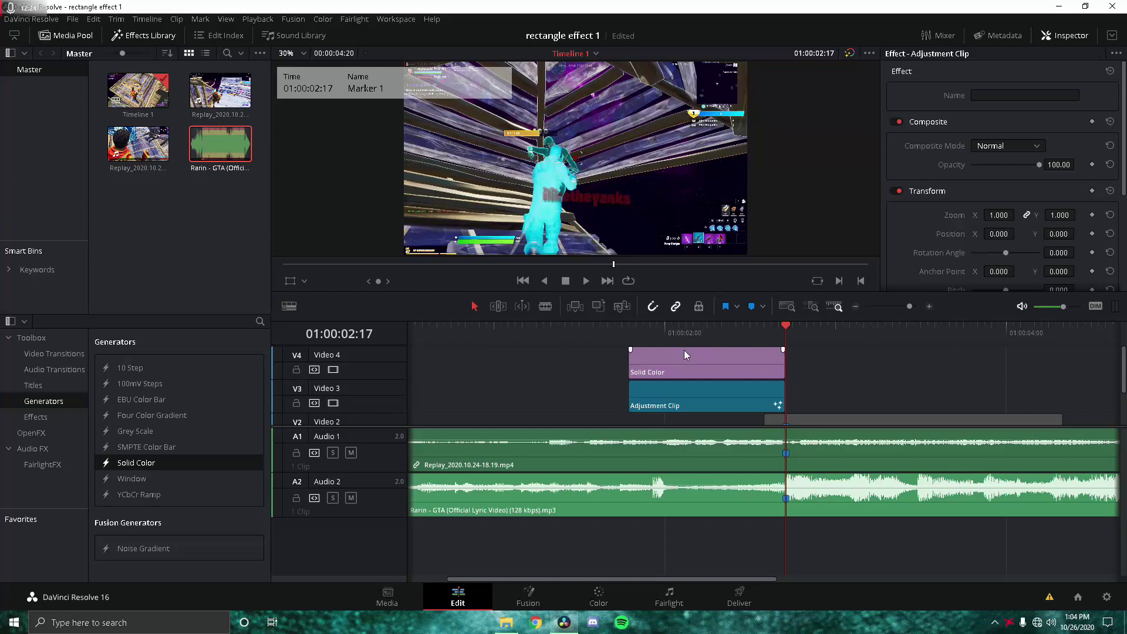
Set the Solid Color clip's opacity to 54.78
{"action": "left_click", "coordinate": [682, 351]}
{"action": "left_click_drag", "start_coordinate": [1039, 186], "coordinate": [1009, 195]}
{"action": "left_click", "coordinate": [629, 327]}
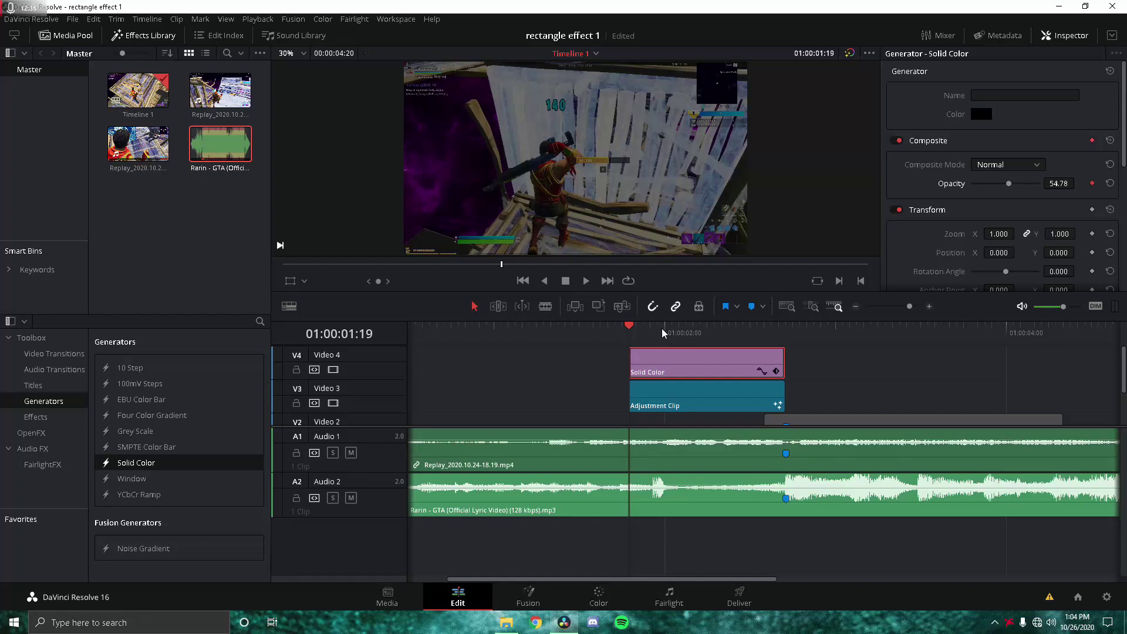
Keyframe the solid's opacity from 0 at its start to about 48 at 01:00:02:02, then preview
{"action": "left_click_drag", "start_coordinate": [1010, 186], "coordinate": [919, 203]}
{"action": "left_click_drag", "start_coordinate": [649, 329], "coordinate": [680, 328]}
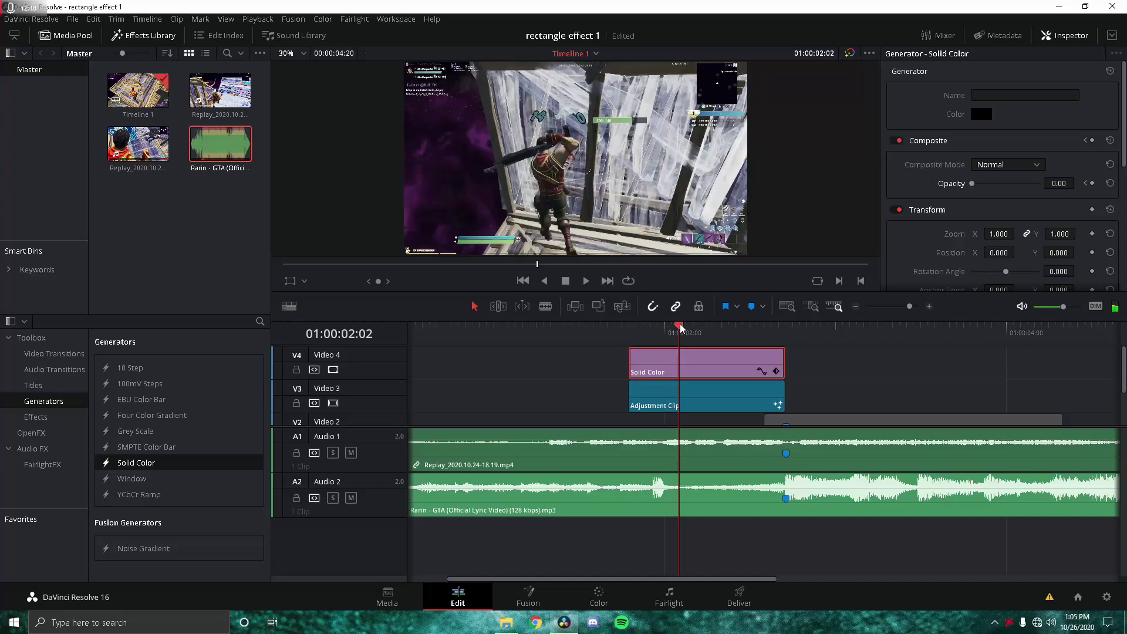
{"action": "left_click", "coordinate": [1091, 183]}
{"action": "left_click_drag", "start_coordinate": [974, 187], "coordinate": [1005, 187]}
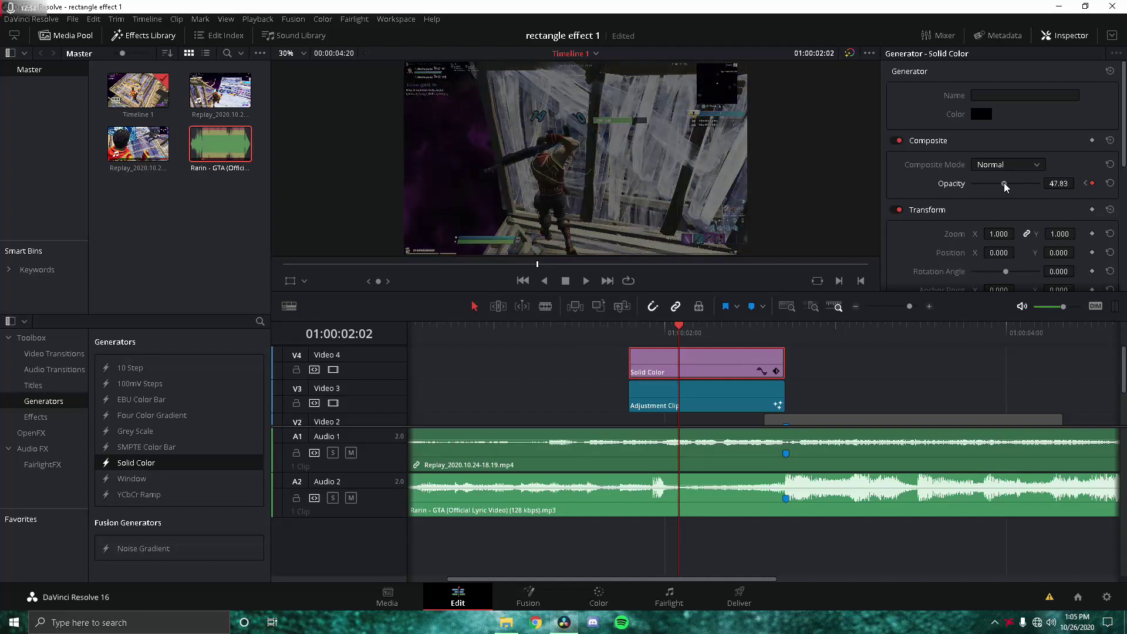
{"action": "left_click", "coordinate": [630, 333]}
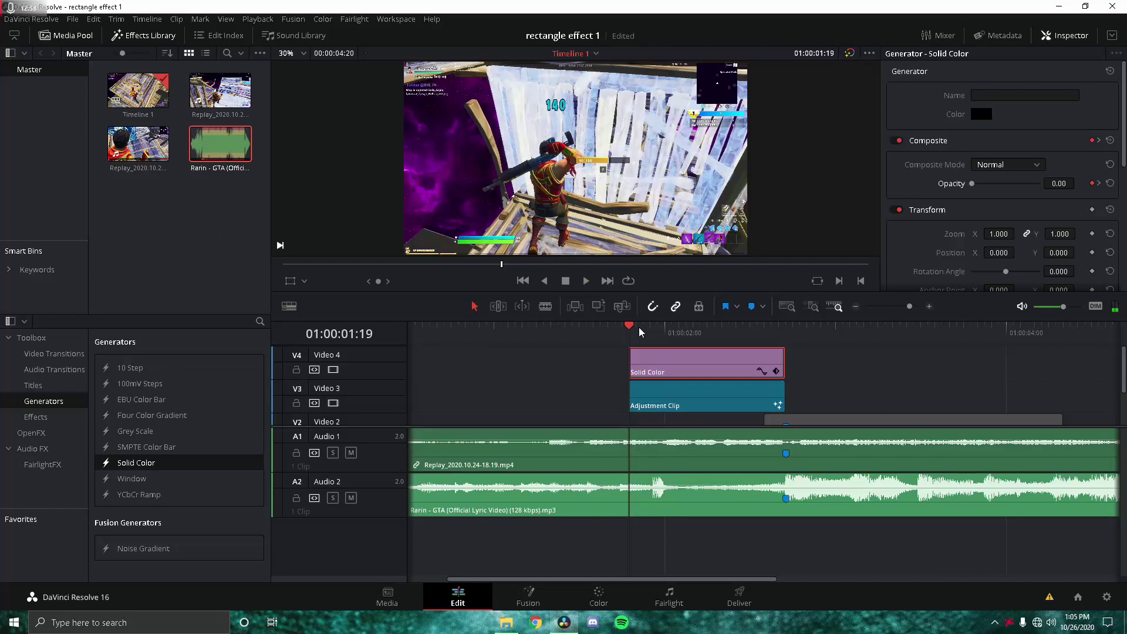
{"action": "left_click_drag", "start_coordinate": [642, 331], "coordinate": [711, 334]}
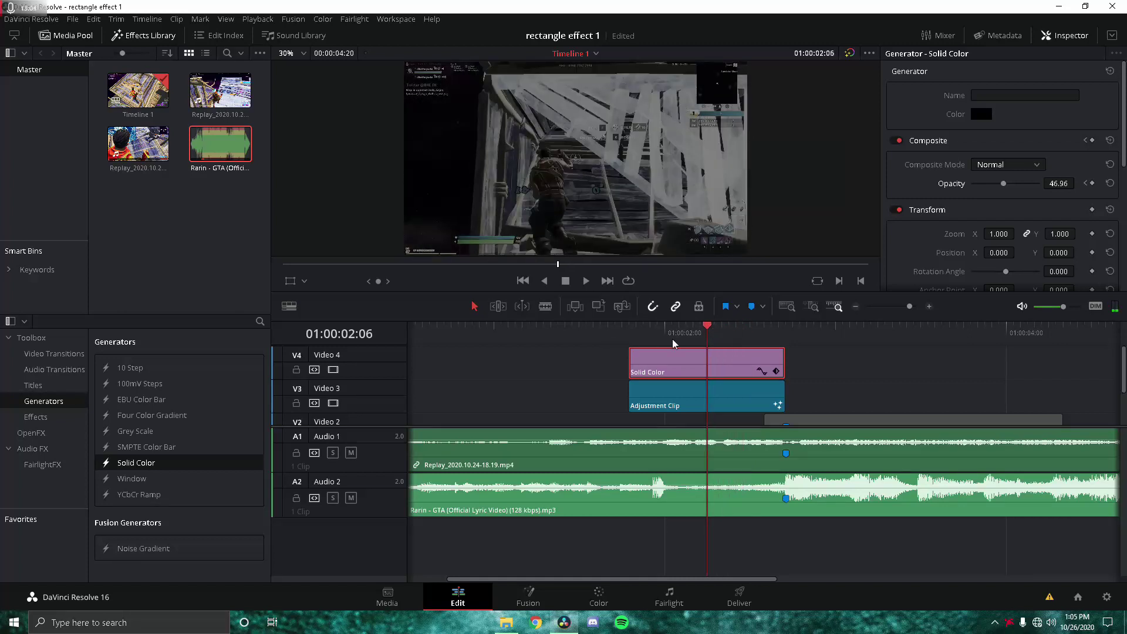
{"action": "scroll", "coordinate": [754, 423], "scroll_direction": "down", "scroll_amount": 1}
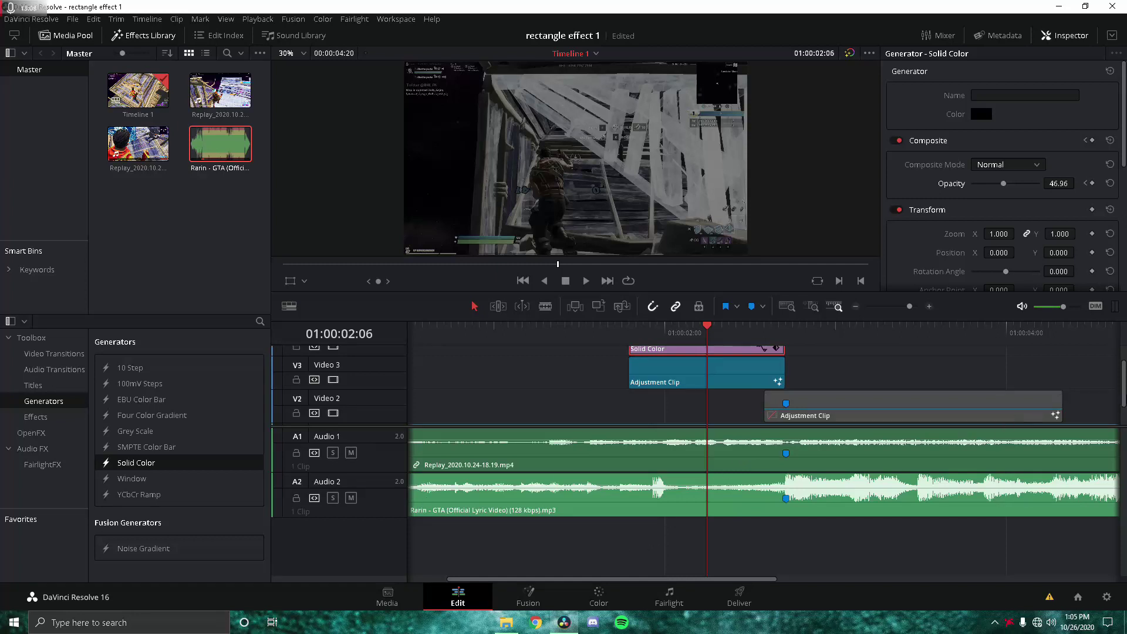
Unlink the second replay clip, delete its audio, and raise its video to an upper track
{"action": "left_click_drag", "start_coordinate": [913, 309], "coordinate": [908, 309]}
{"action": "scroll", "coordinate": [674, 382], "scroll_direction": "down", "scroll_amount": 1}
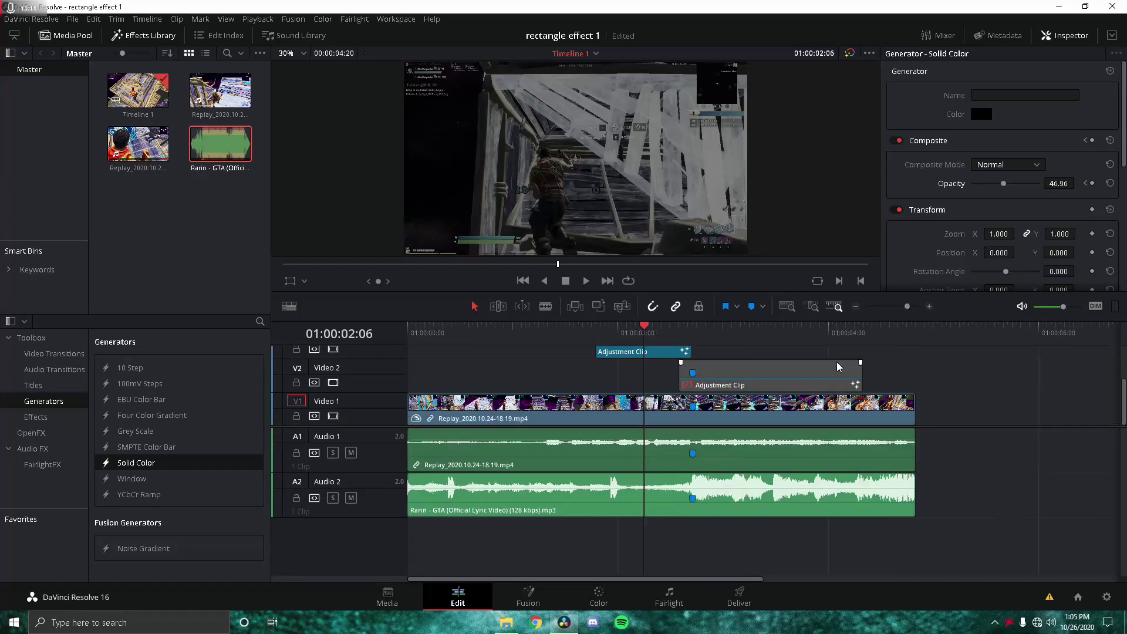
{"action": "left_click", "coordinate": [674, 406]}
{"action": "left_click", "coordinate": [919, 337]}
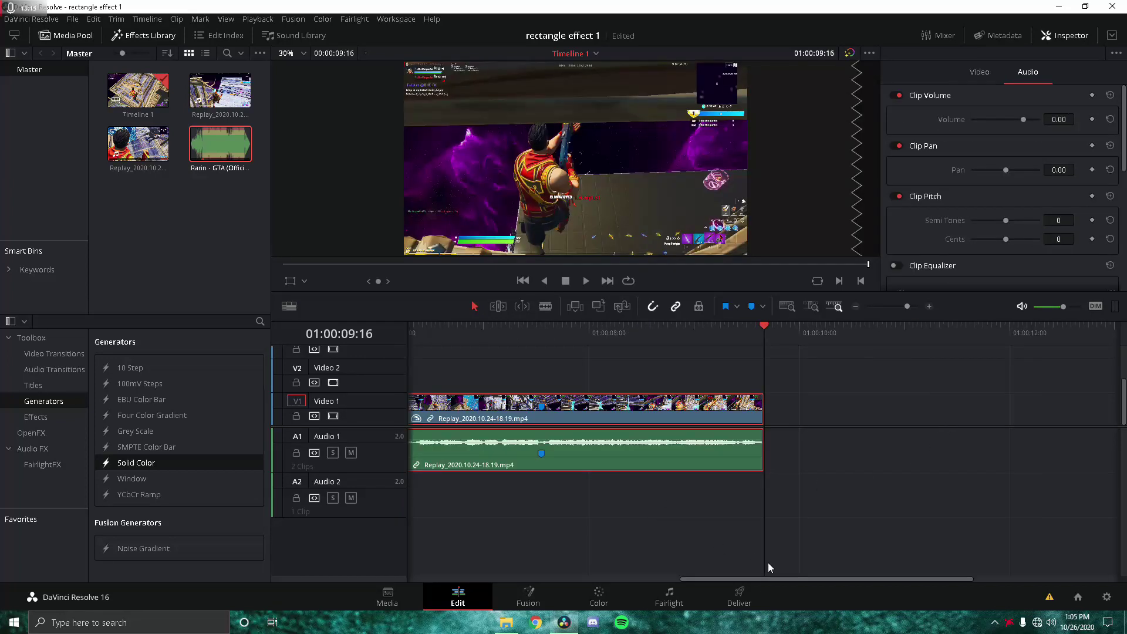
{"action": "left_click_drag", "start_coordinate": [748, 578], "coordinate": [626, 580]}
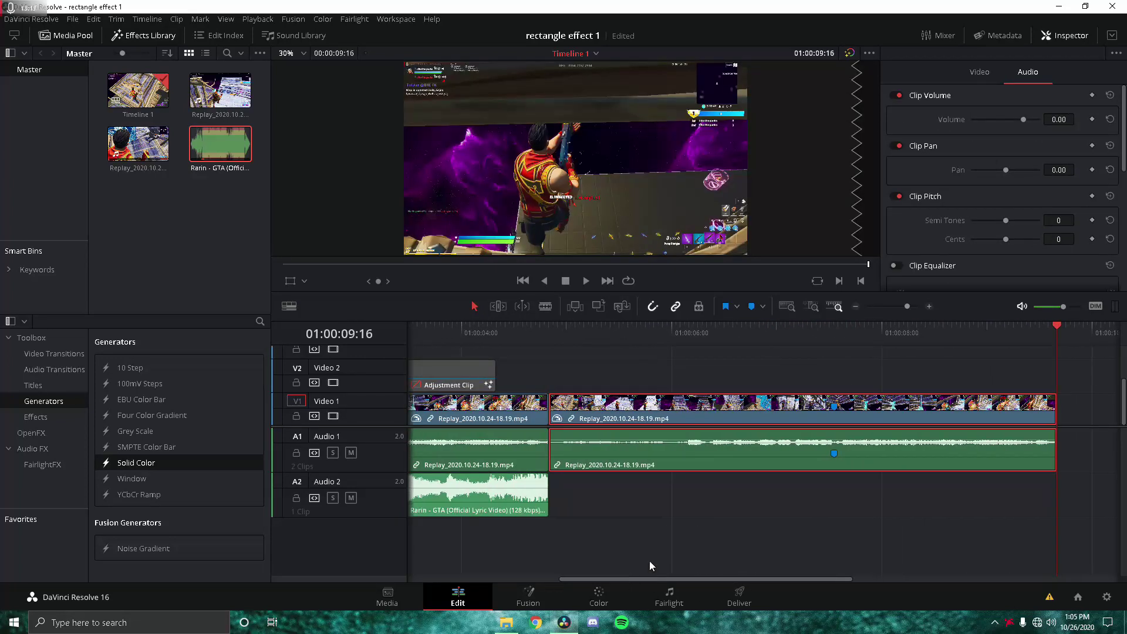
{"action": "right_click", "coordinate": [772, 439]}
{"action": "left_click", "coordinate": [800, 430]}
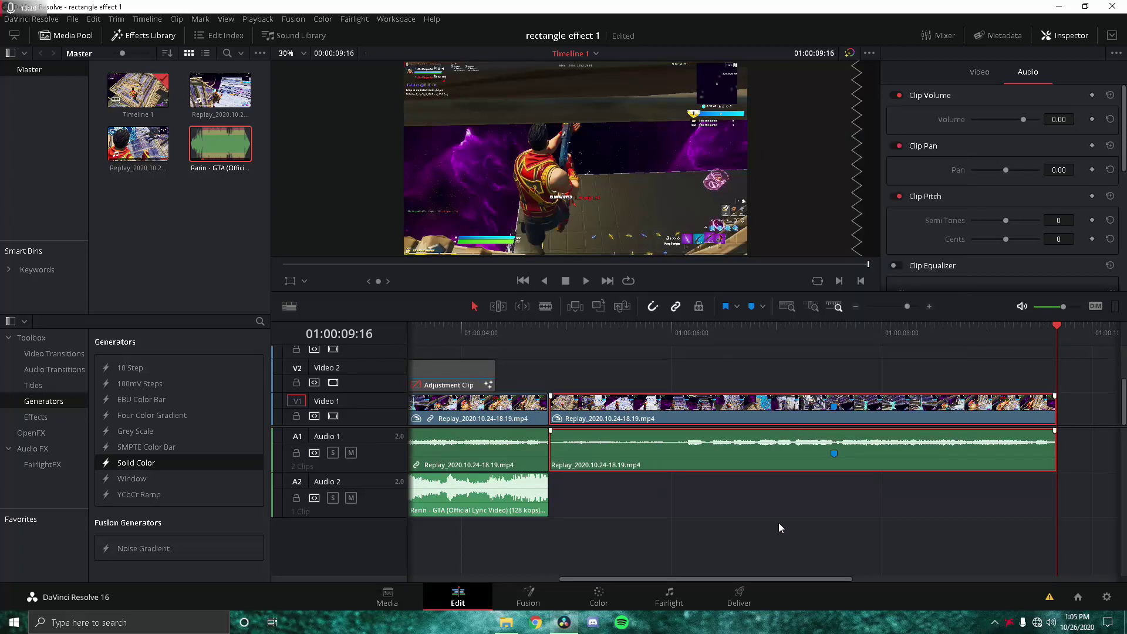
{"action": "left_click", "coordinate": [781, 453]}
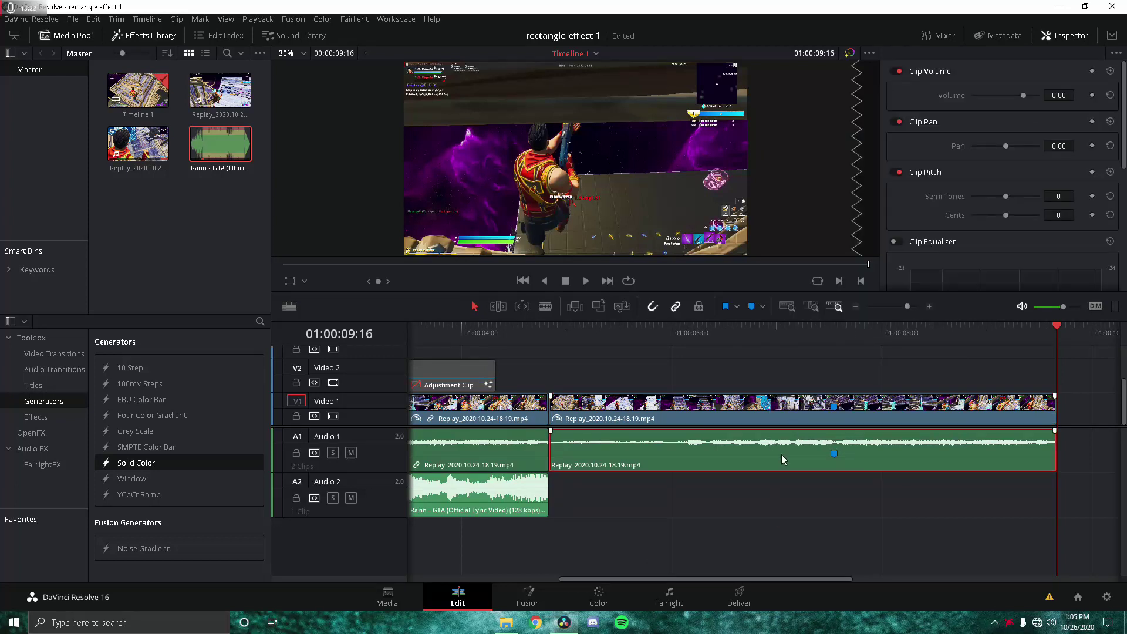
{"action": "key", "text": "Delete"}
{"action": "left_click_drag", "start_coordinate": [723, 404], "coordinate": [713, 358]}
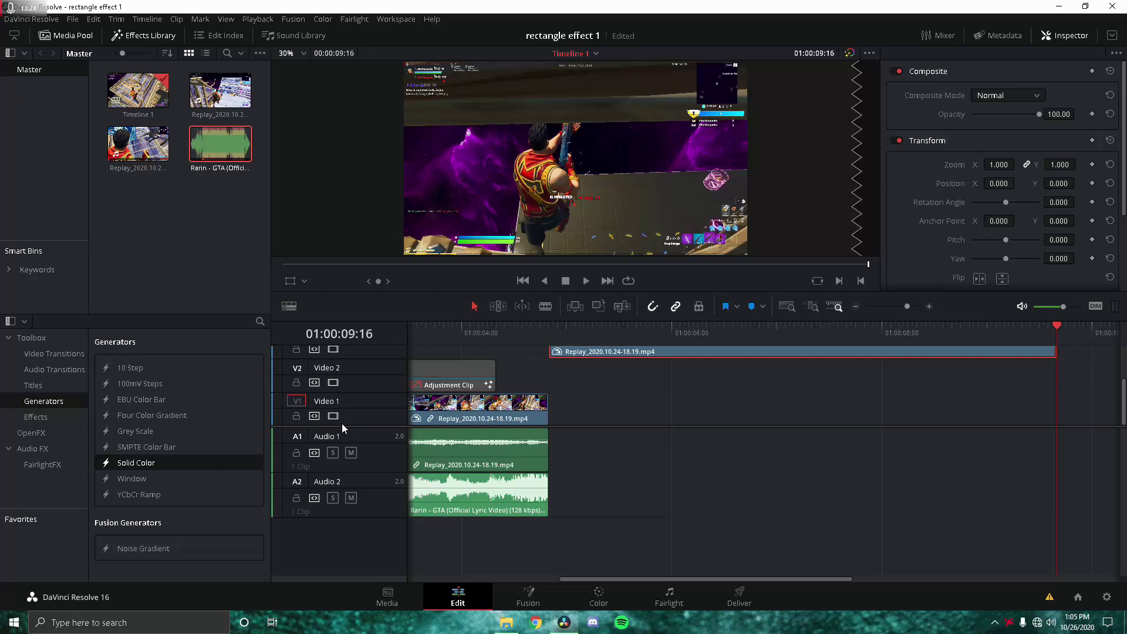
{"action": "left_click_drag", "start_coordinate": [342, 427], "coordinate": [368, 526]}
Move the replay clip onto a new Video 5 track and park the playhead at 01:00:01:19
{"action": "scroll", "coordinate": [638, 513], "scroll_direction": "left", "scroll_amount": 5}
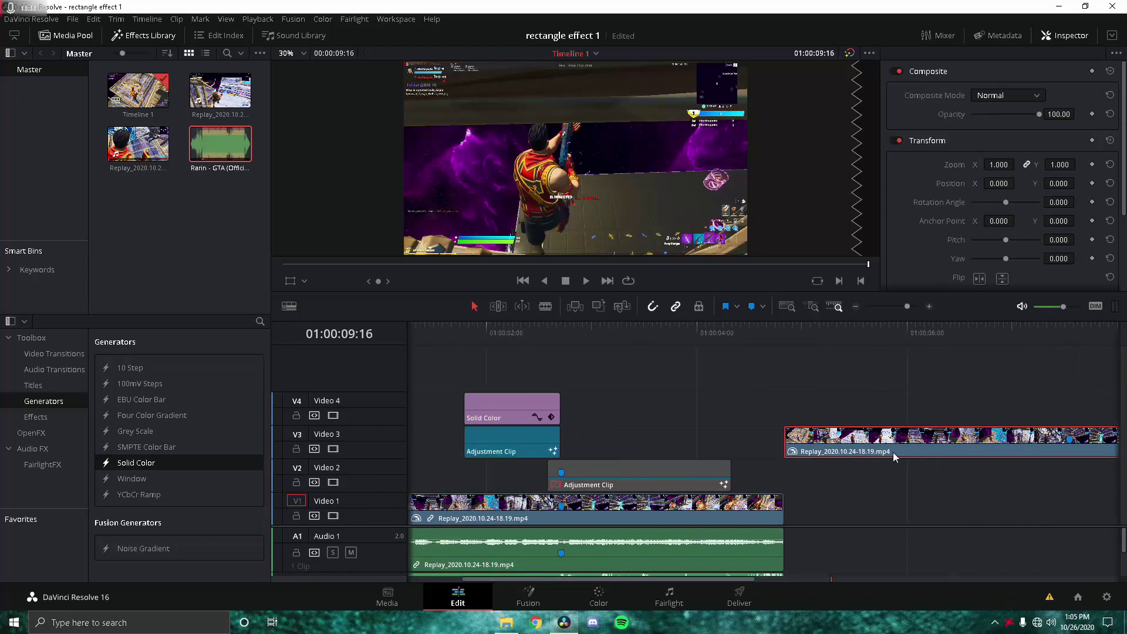
{"action": "left_click_drag", "start_coordinate": [875, 458], "coordinate": [384, 364]}
{"action": "left_click_drag", "start_coordinate": [599, 337], "coordinate": [534, 338]}
{"action": "left_click", "coordinate": [524, 503]}
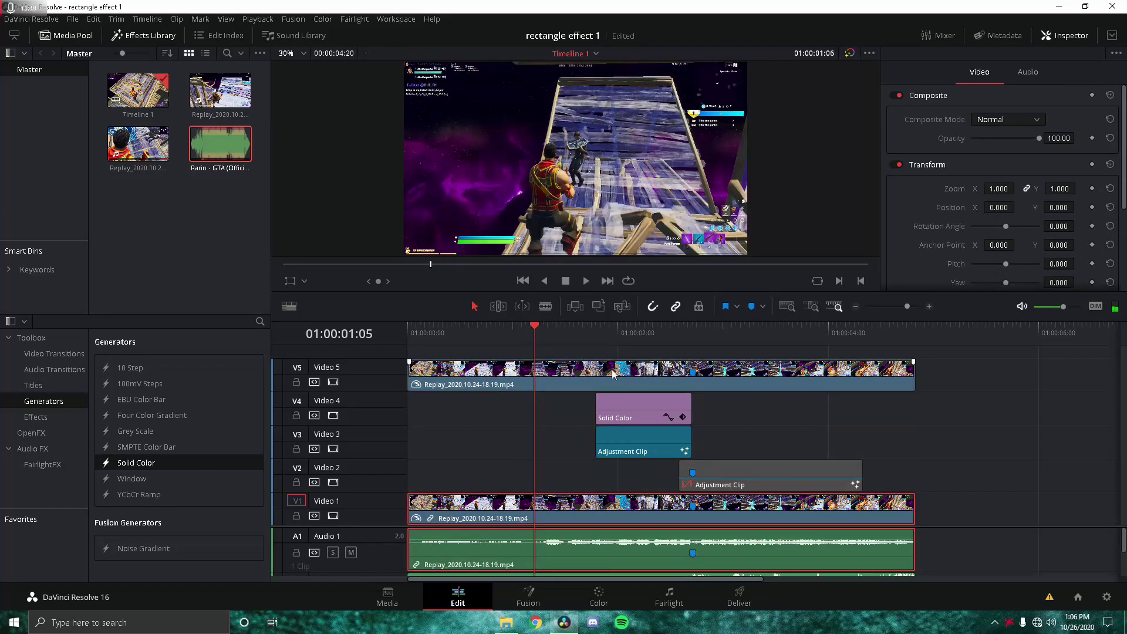
{"action": "left_click", "coordinate": [596, 333]}
Cut the Video 5 clip at 01:00:01:19 and Marker 1, deleting the outer pieces
{"action": "left_click", "coordinate": [603, 382]}
{"action": "key", "text": "ctrl+b"}
{"action": "left_click", "coordinate": [696, 338]}
{"action": "key", "text": "ctrl+b"}
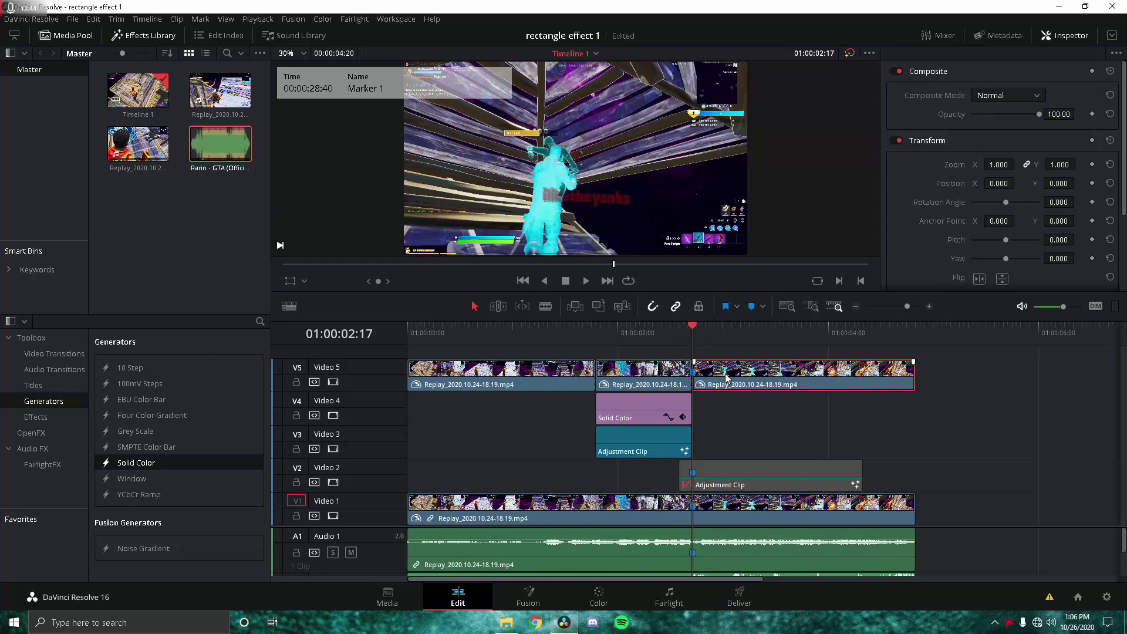
{"action": "key", "text": "Delete"}
{"action": "left_click", "coordinate": [526, 381]}
{"action": "key", "text": "Delete"}
Check the remaining Video 5 piece against the clips below and open it in Fusion
{"action": "left_click_drag", "start_coordinate": [620, 335], "coordinate": [625, 361]}
{"action": "left_click", "coordinate": [622, 365]}
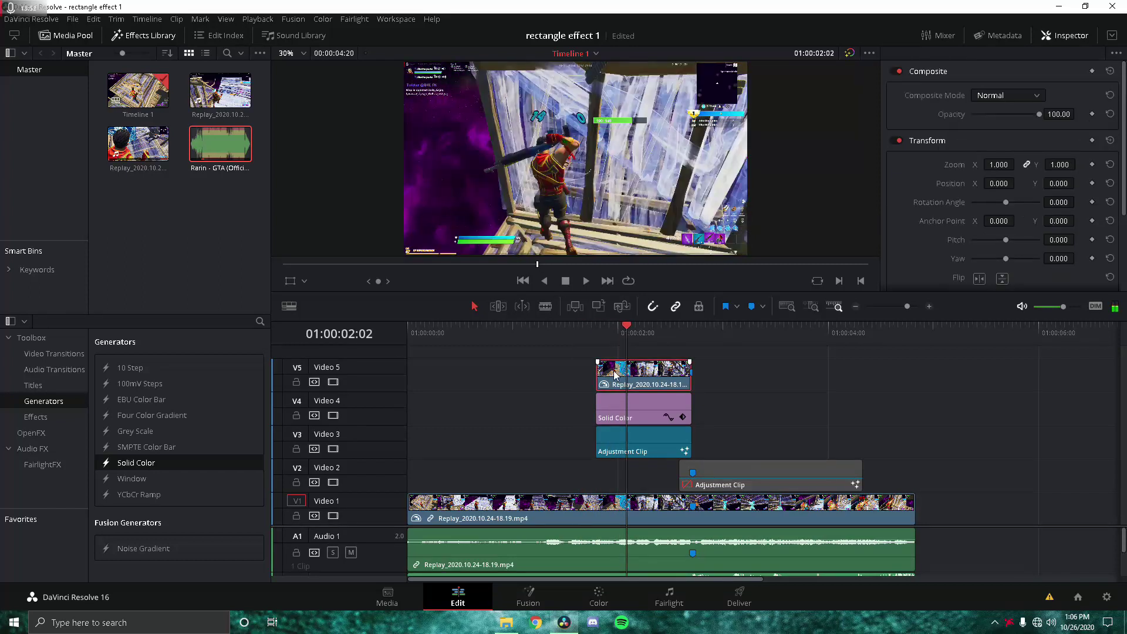
{"action": "left_click", "coordinate": [632, 437]}
{"action": "left_click", "coordinate": [639, 416]}
{"action": "left_click", "coordinate": [639, 439]}
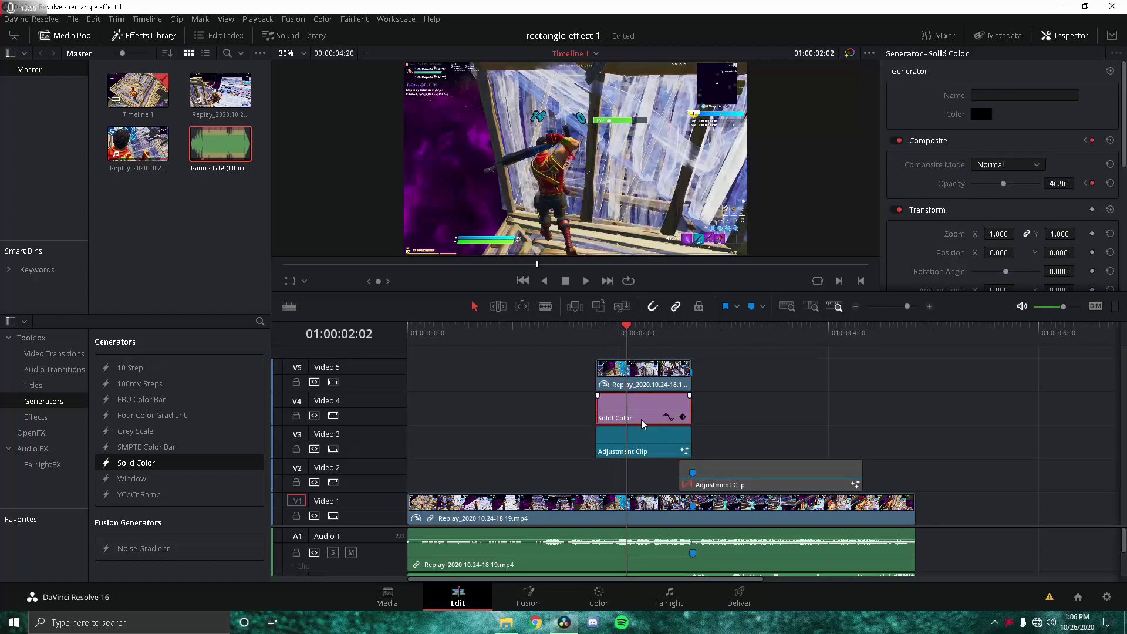
{"action": "left_click", "coordinate": [625, 379]}
{"action": "left_click", "coordinate": [608, 329]}
{"action": "key", "text": "Left"}
{"action": "key", "text": "Left"}
{"action": "key", "text": "Left"}
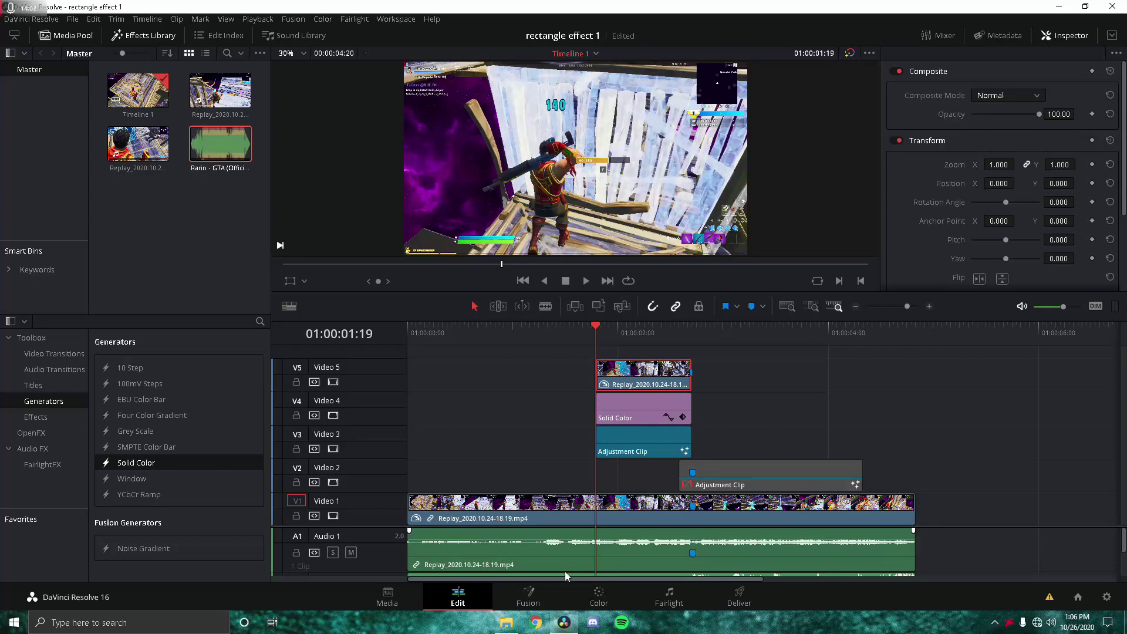
{"action": "left_click", "coordinate": [532, 595]}
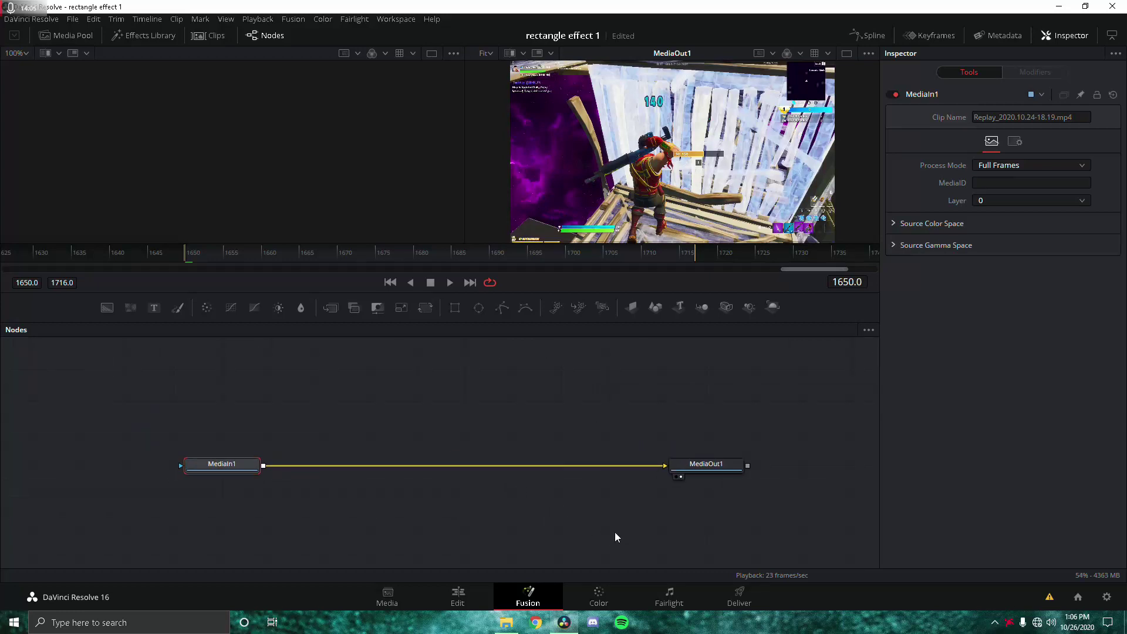
Add a Rectangle1 node and connect it as the mask input of MediaIn1
{"action": "key", "text": "shift+space"}
{"action": "type", "text": "color corrector"}
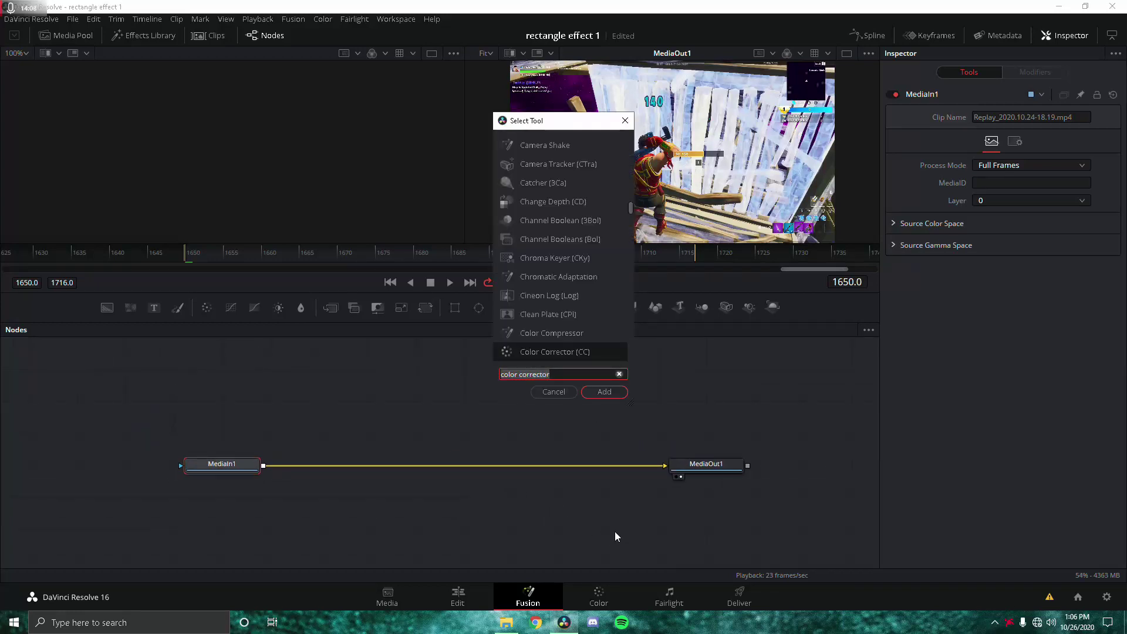
{"action": "key", "text": "Escape"}
{"action": "left_click_drag", "start_coordinate": [442, 307], "coordinate": [193, 379]}
{"action": "key", "text": "shift+space"}
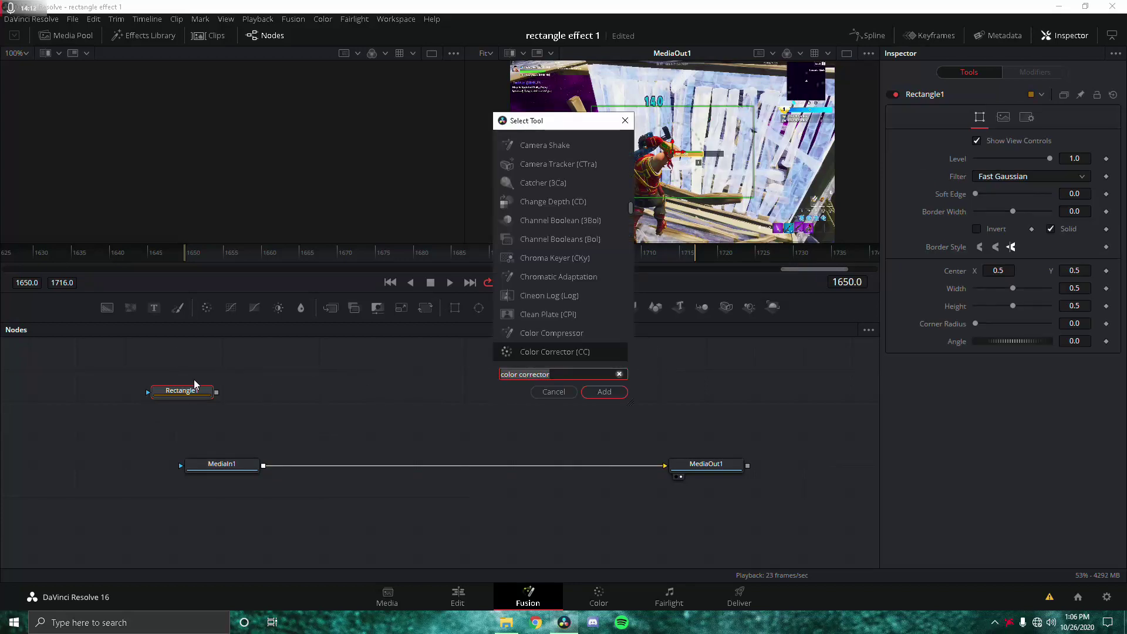
{"action": "type", "text": "rectangle"}
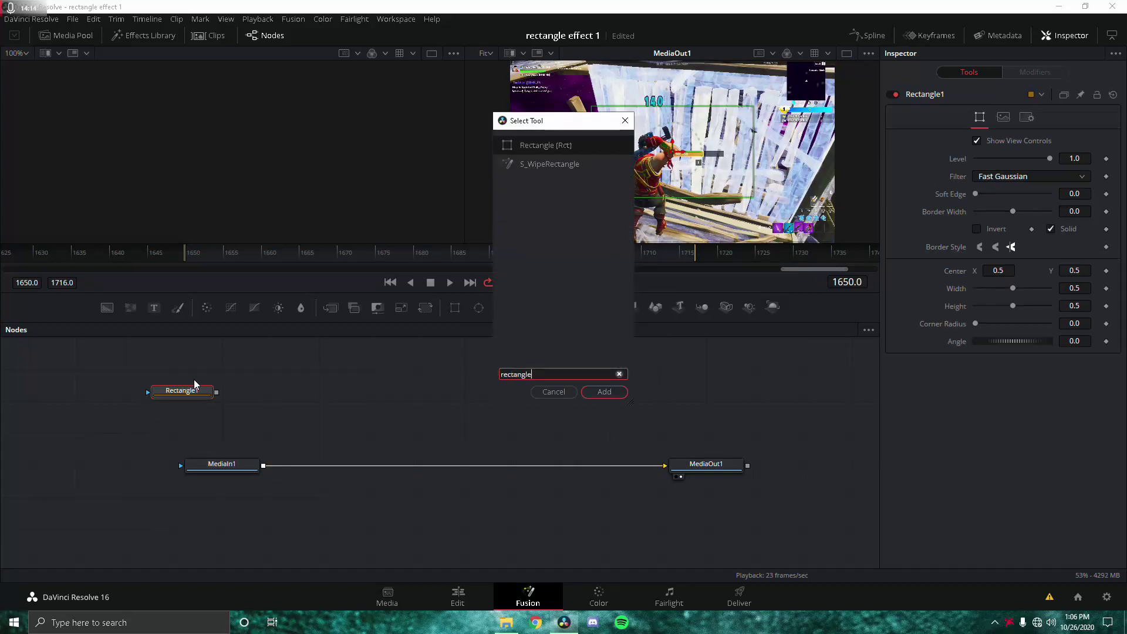
{"action": "key", "text": "Escape"}
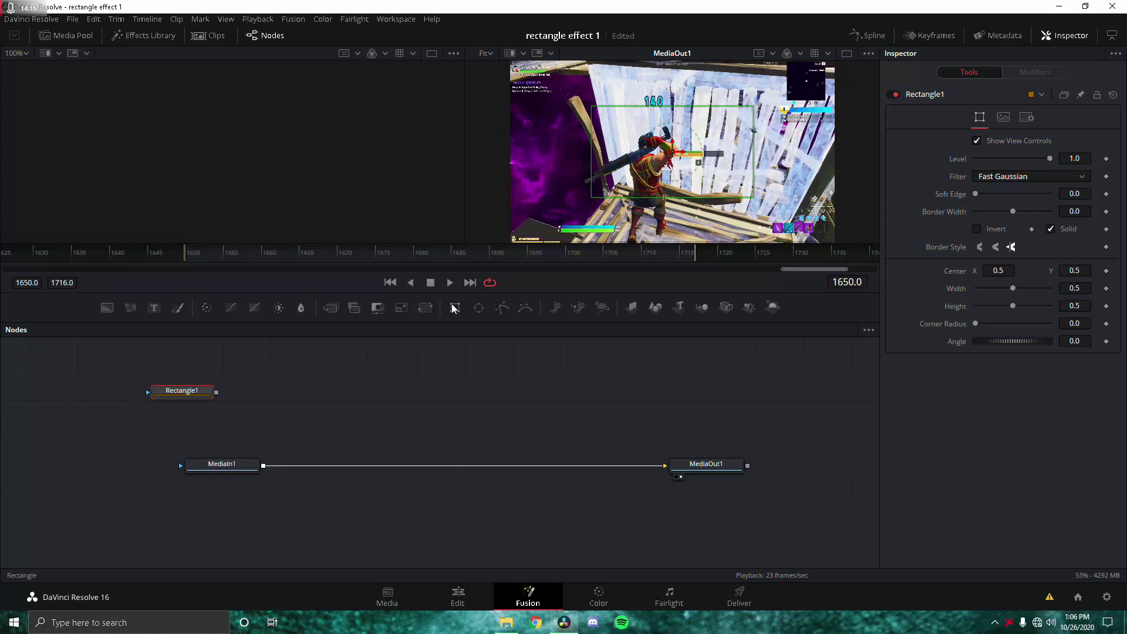
{"action": "left_click_drag", "start_coordinate": [216, 392], "coordinate": [218, 457]}
{"action": "left_click_drag", "start_coordinate": [183, 392], "coordinate": [223, 388]}
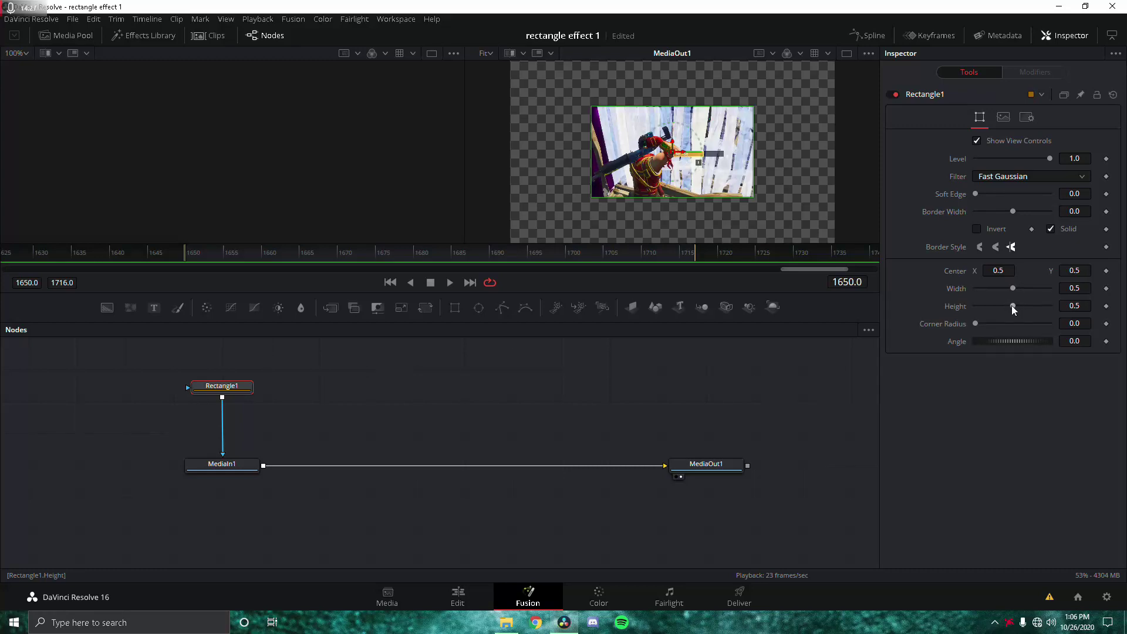
Set the Rectangle1 mask's height to 0.378 and width to 1.2
{"action": "left_click_drag", "start_coordinate": [1012, 305], "coordinate": [1002, 309]}
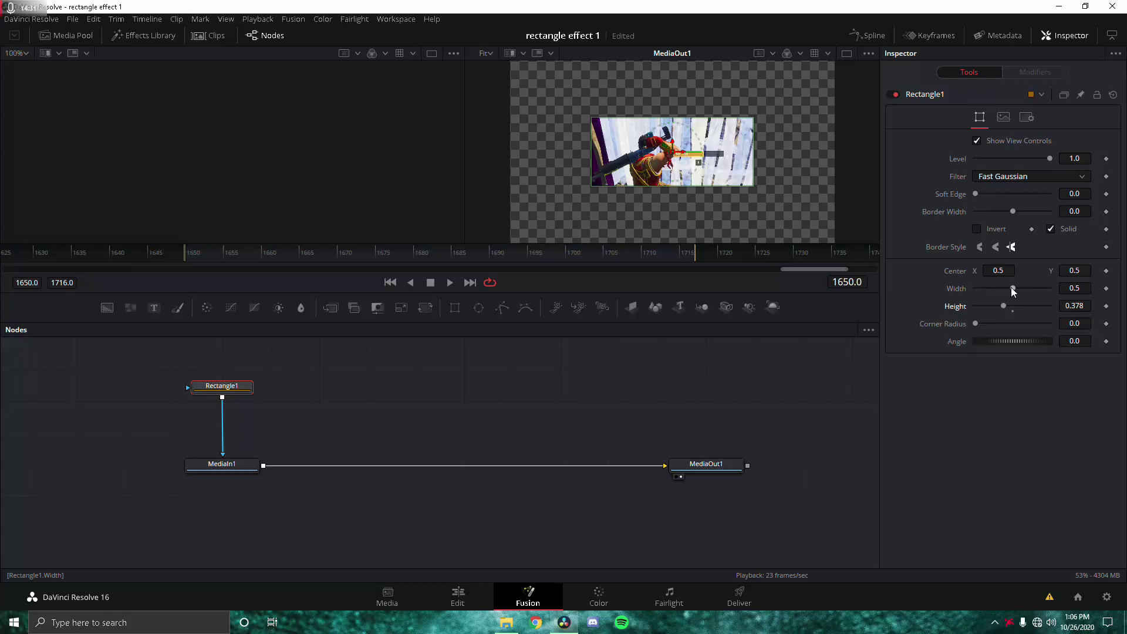
{"action": "left_click_drag", "start_coordinate": [1010, 287], "coordinate": [1062, 284]}
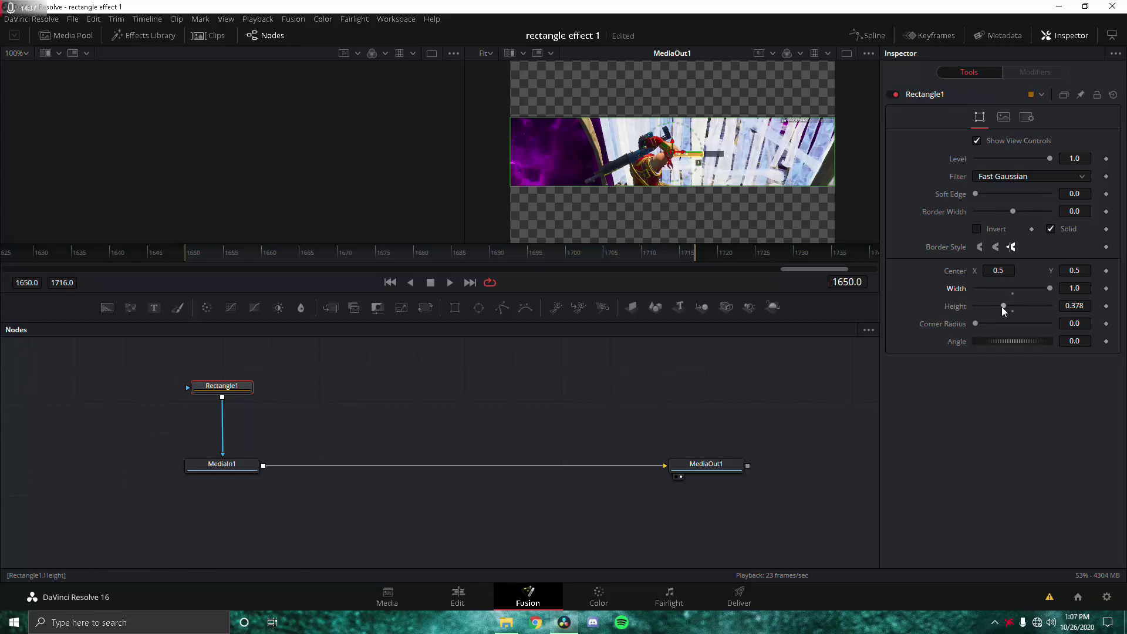
{"action": "left_click", "coordinate": [1071, 288]}
{"action": "left_click_drag", "start_coordinate": [998, 344], "coordinate": [1004, 344]}
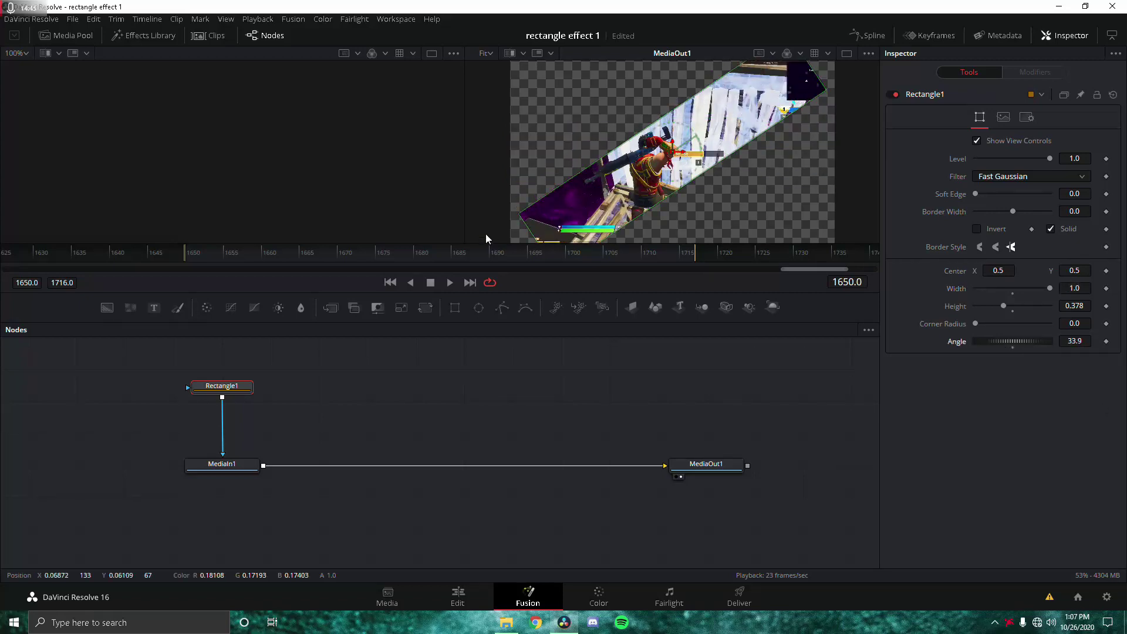
{"action": "scroll", "coordinate": [1072, 289], "scroll_direction": "down", "scroll_amount": 1}
{"action": "left_click", "coordinate": [1072, 288]}
{"action": "type", "text": "1.2"}
{"action": "key", "text": "Tab"}
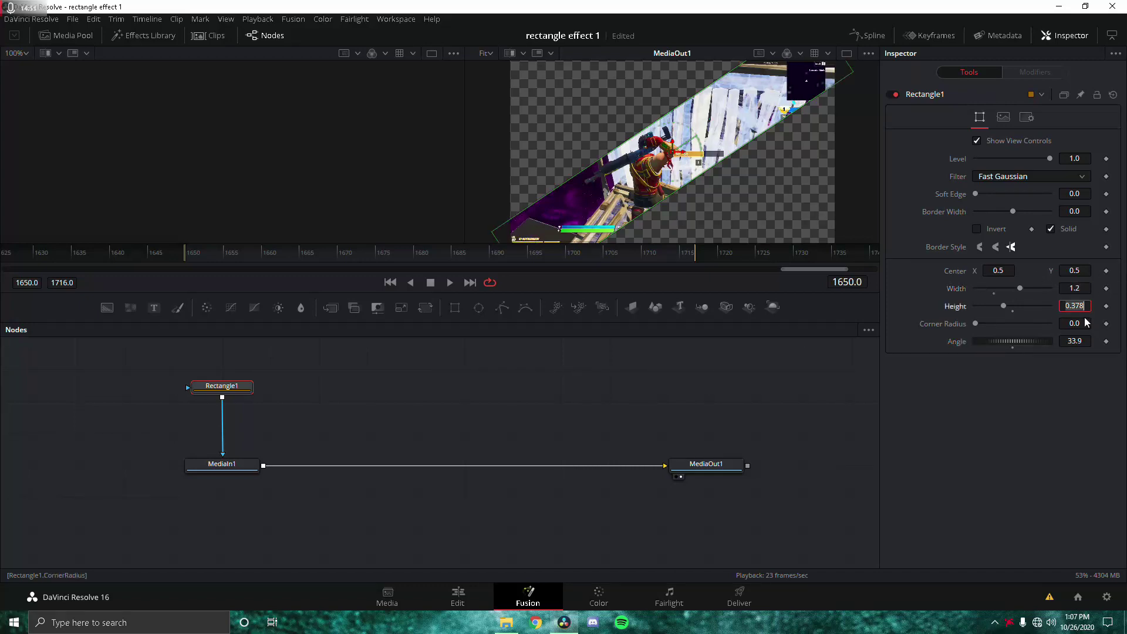
Reset the mask Angle to 0 and set a keyframe on it
{"action": "left_click_drag", "start_coordinate": [988, 341], "coordinate": [1019, 341]}
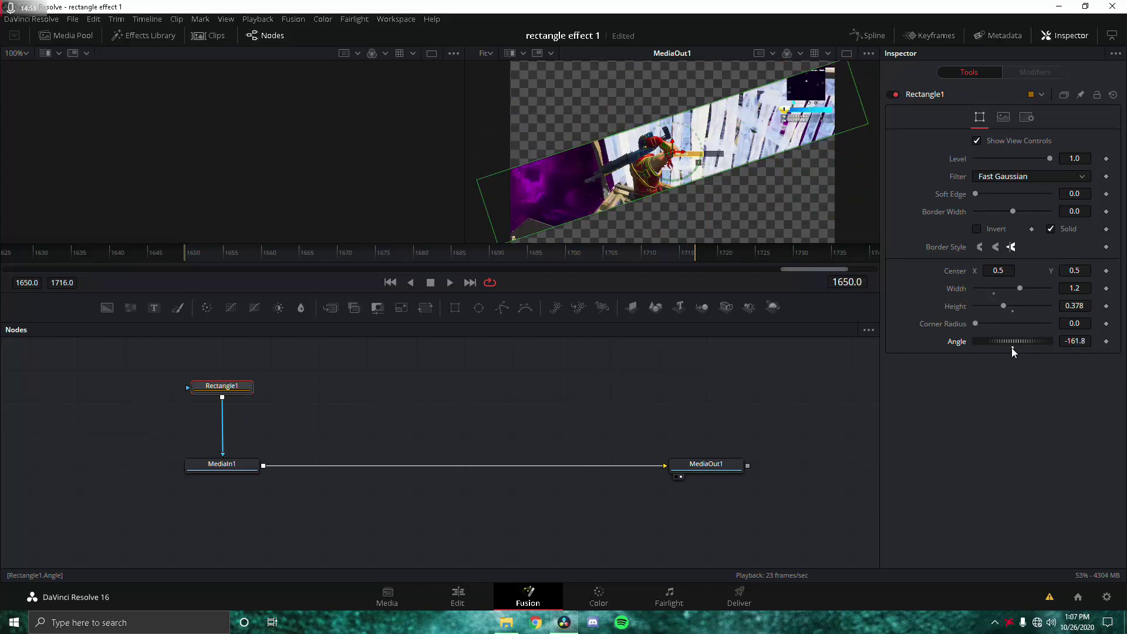
{"action": "double_click", "coordinate": [1012, 345]}
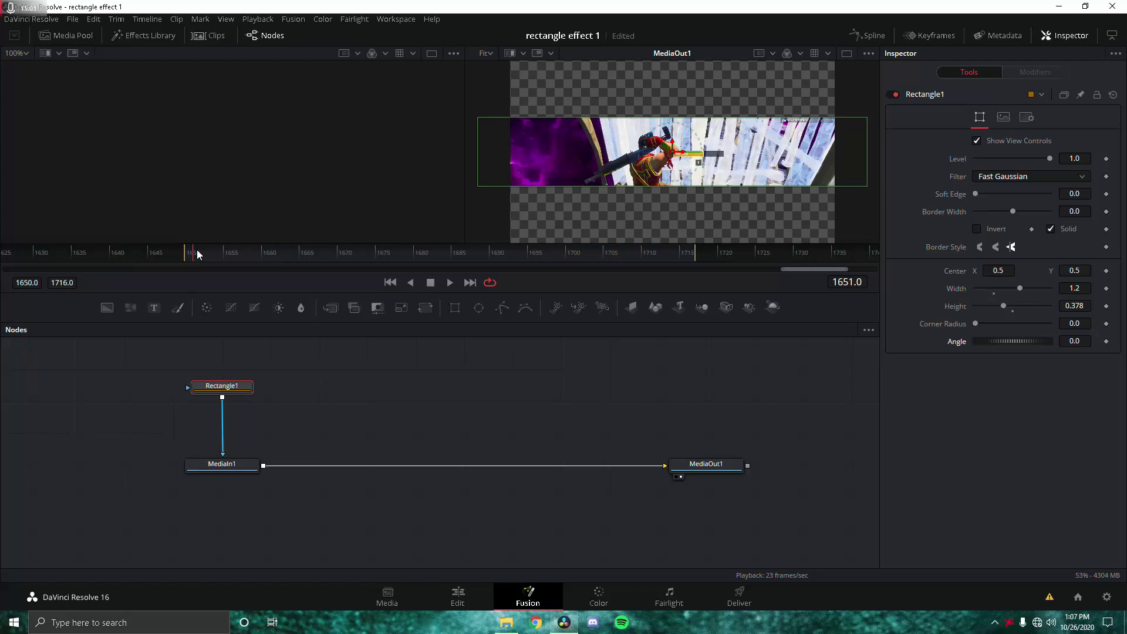
{"action": "left_click", "coordinate": [1106, 341]}
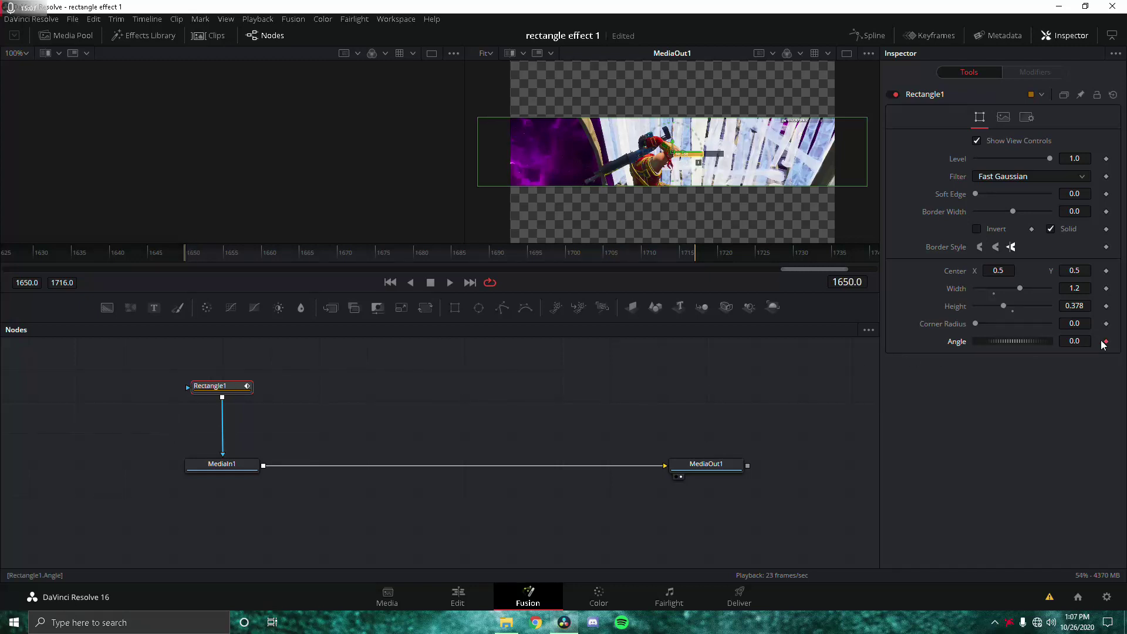
Keyframe the mask Angle at -143.5 on frame 1650 and -216.5 on frame 1716
{"action": "mouse_move", "coordinate": [976, 336]}
{"action": "left_mouse_down"}
{"action": "mouse_move", "coordinate": [1009, 339]}
{"action": "mouse_move", "coordinate": [967, 355]}
{"action": "mouse_move", "coordinate": [991, 351]}
{"action": "left_mouse_up"}
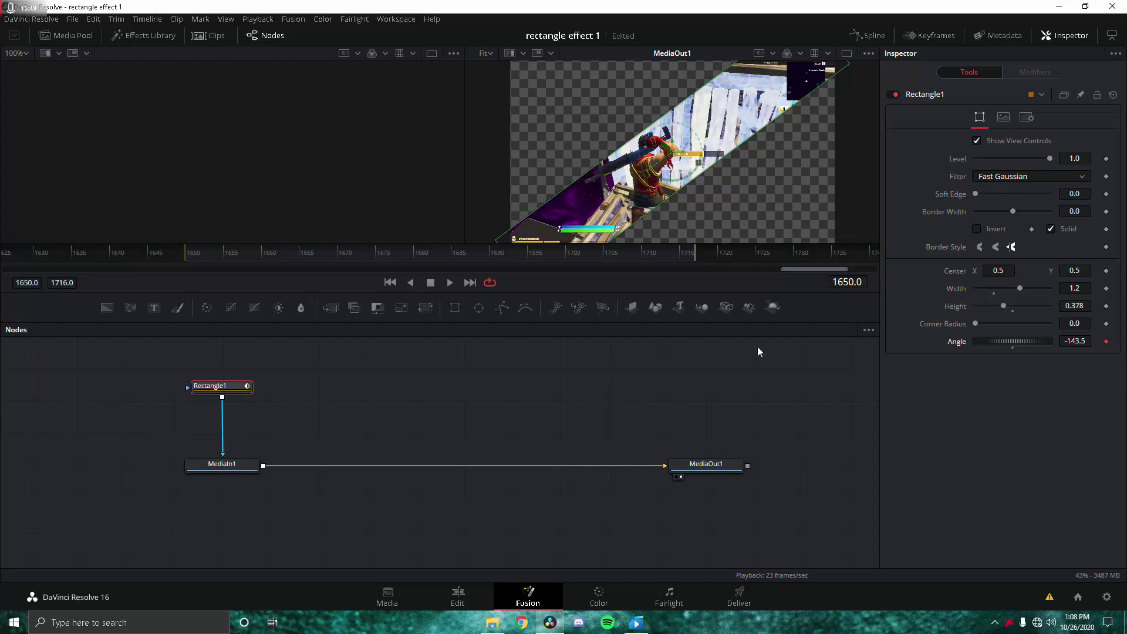
{"action": "left_click_drag", "start_coordinate": [679, 257], "coordinate": [698, 253]}
{"action": "left_click_drag", "start_coordinate": [1021, 345], "coordinate": [1001, 352]}
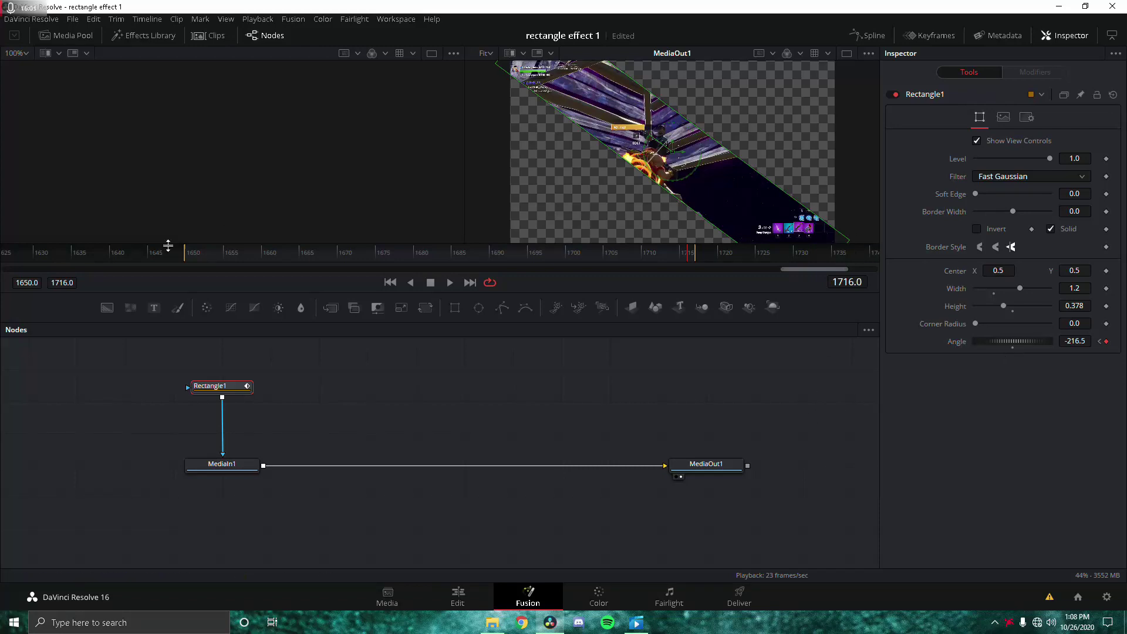
Play back and scrub from frame 1650 to check the mask rotation
{"action": "left_click", "coordinate": [189, 258]}
{"action": "key", "text": "space"}
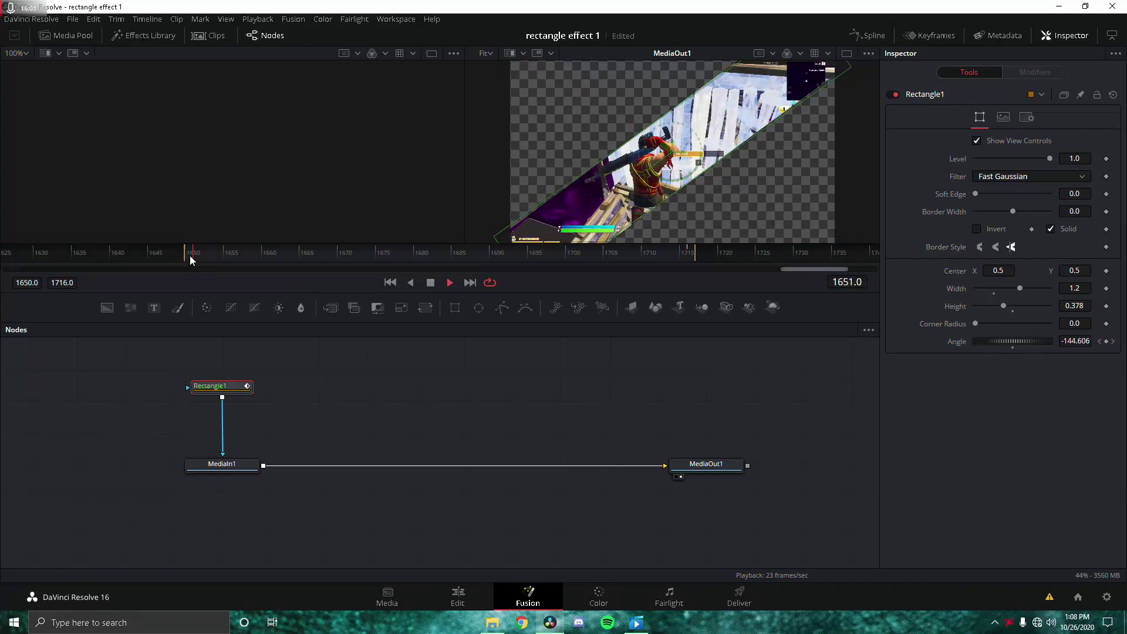
{"action": "key", "text": "space"}
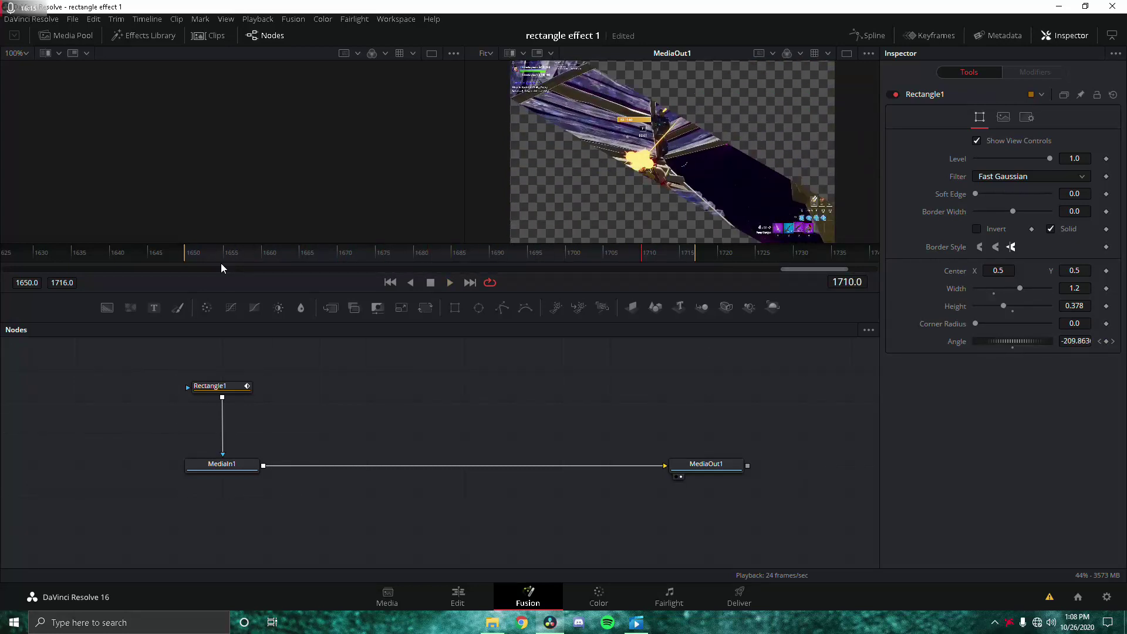
{"action": "left_click", "coordinate": [203, 252]}
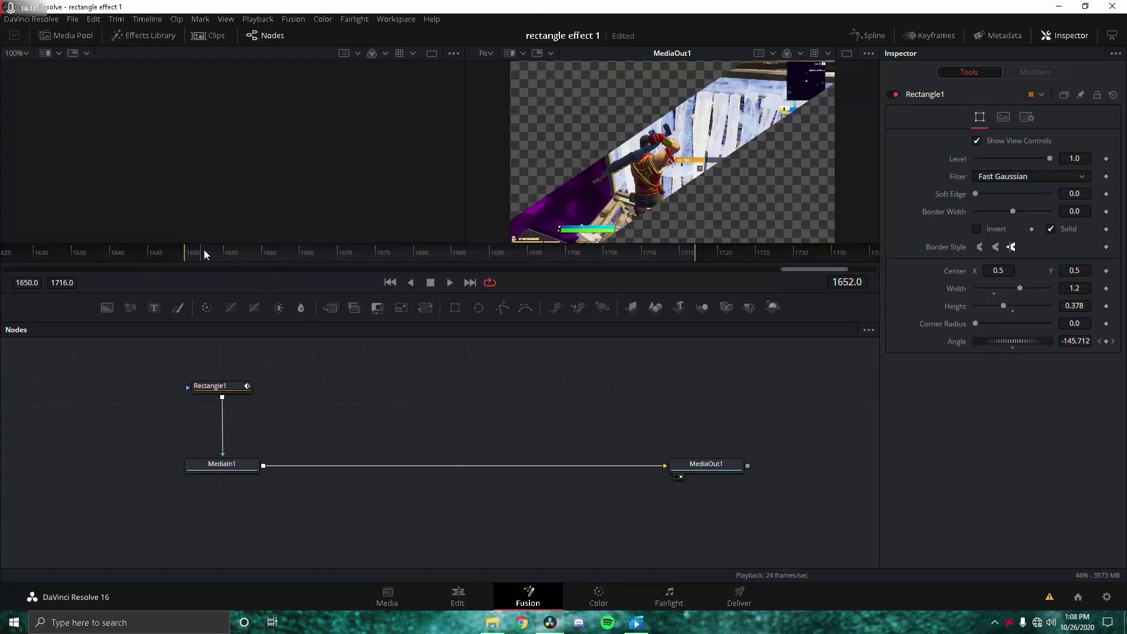
{"action": "mouse_move", "coordinate": [202, 253]}
{"action": "left_mouse_down"}
{"action": "mouse_move", "coordinate": [187, 253]}
{"action": "mouse_move", "coordinate": [327, 252]}
{"action": "mouse_move", "coordinate": [198, 262]}
{"action": "left_mouse_up"}
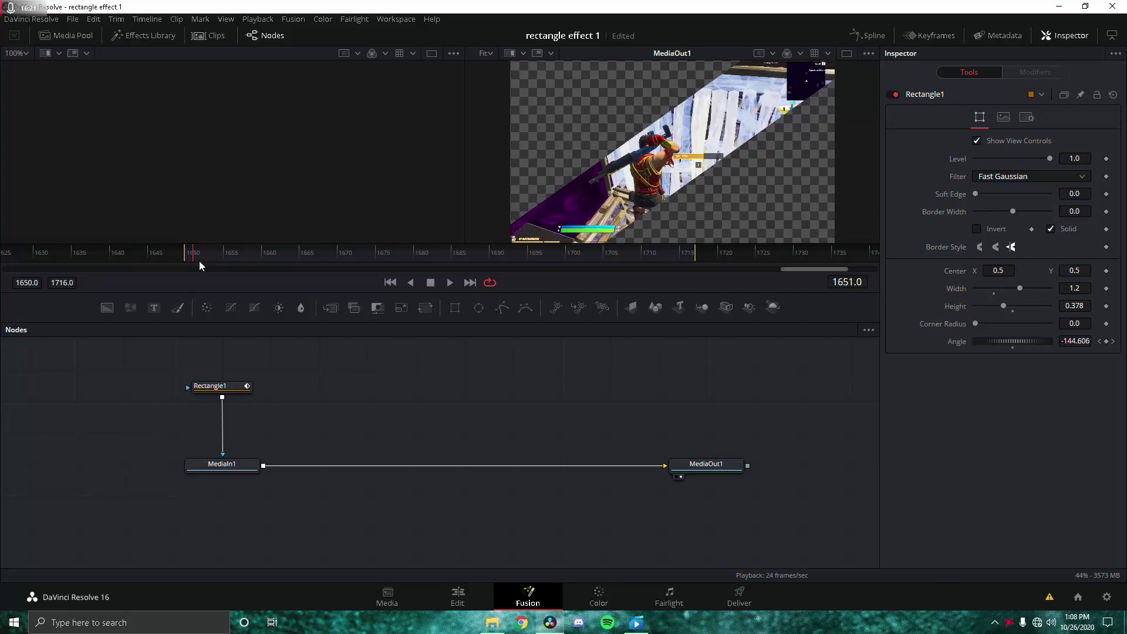
Display Rectangle1's Angle curve in the Spline editor and check the rotation at frame 1669
{"action": "left_click", "coordinate": [867, 36]}
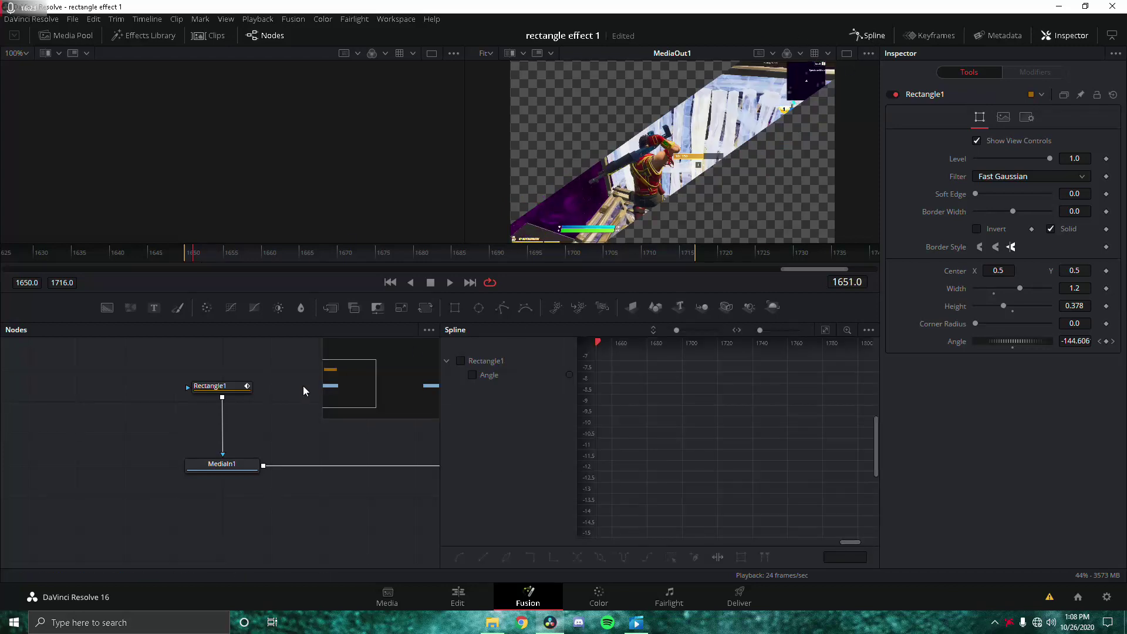
{"action": "left_click", "coordinate": [212, 391]}
{"action": "left_click", "coordinate": [461, 361]}
{"action": "left_click_drag", "start_coordinate": [625, 416], "coordinate": [792, 395]}
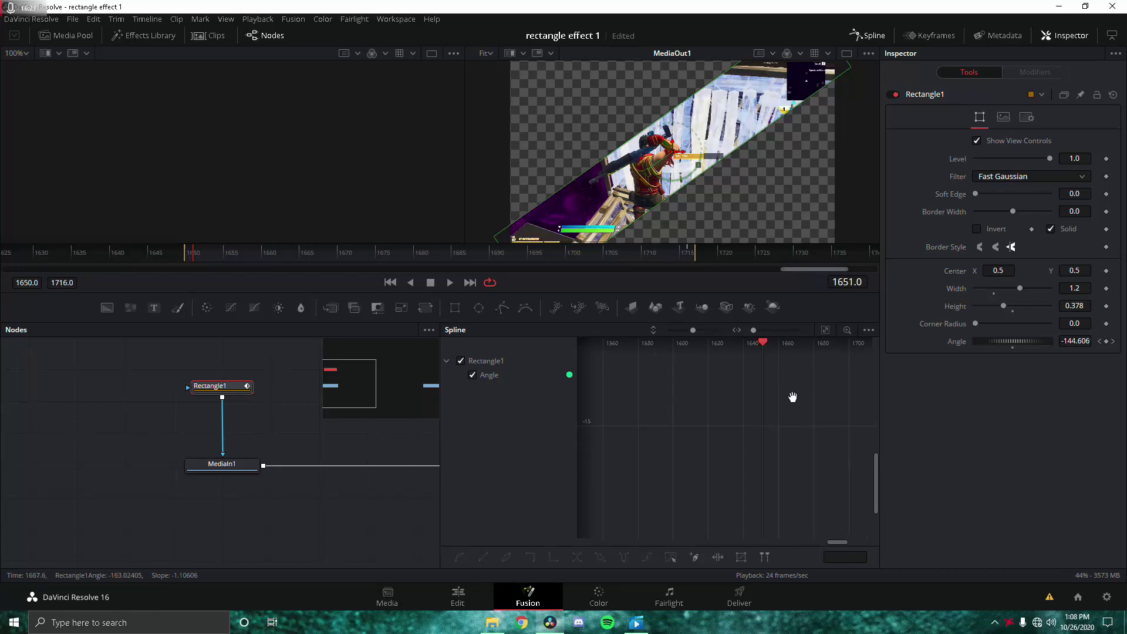
{"action": "left_click_drag", "start_coordinate": [284, 258], "coordinate": [329, 261]}
Zoom and pan the graph to frame the whole Angle curve, previewing frames 1665 to 1765
{"action": "scroll", "coordinate": [757, 396], "scroll_direction": "down", "scroll_amount": 10}
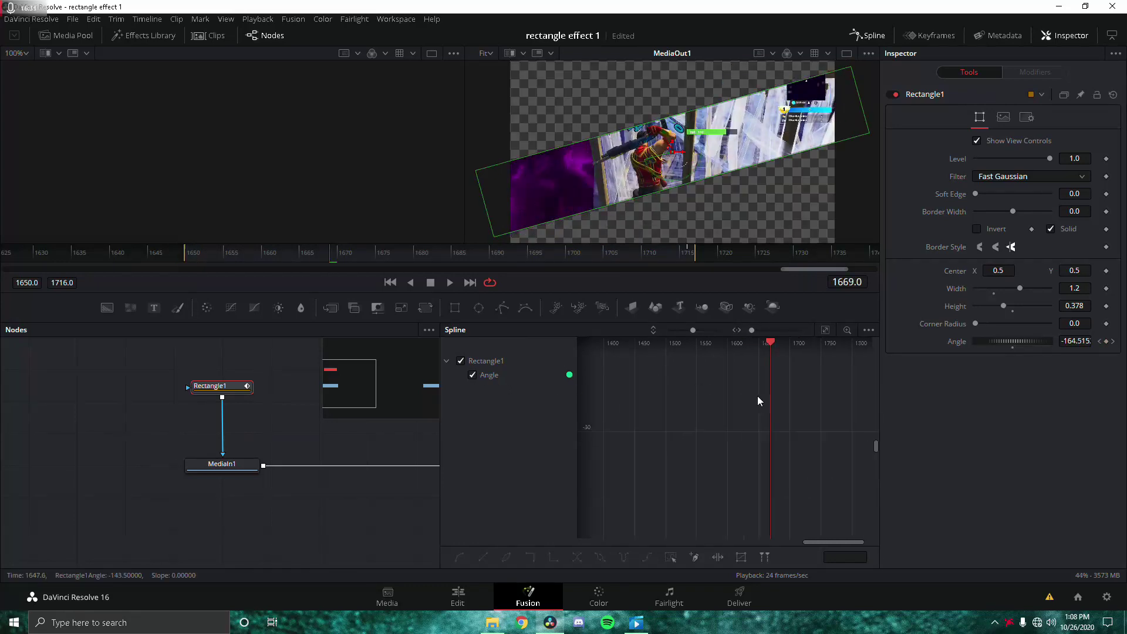
{"action": "scroll", "coordinate": [757, 410], "scroll_direction": "up", "scroll_amount": 6}
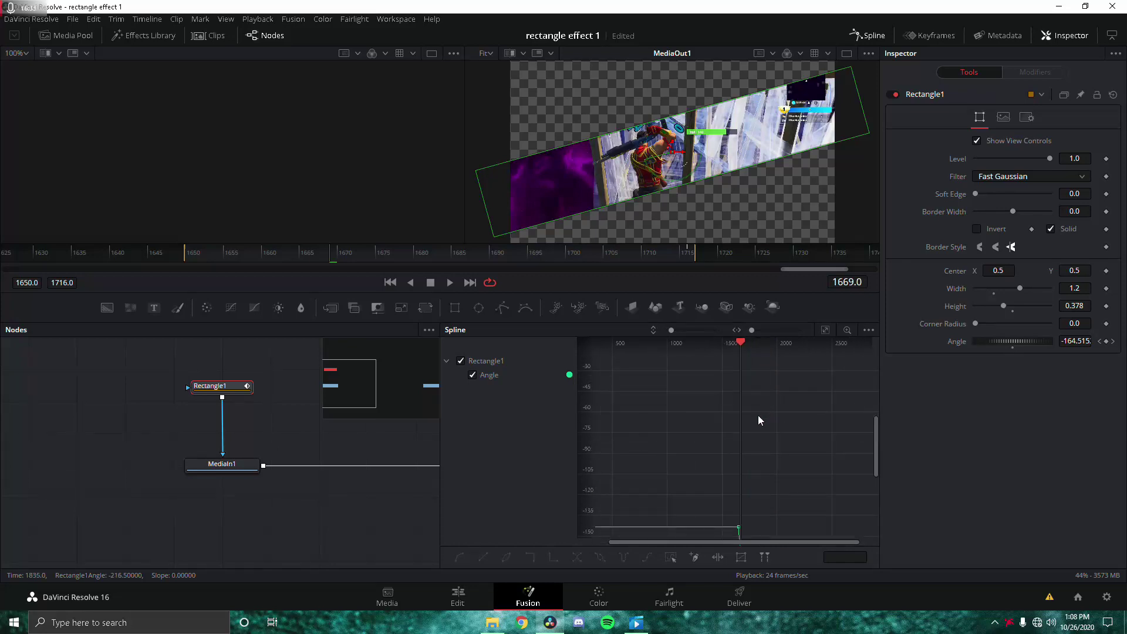
{"action": "scroll", "coordinate": [737, 427], "scroll_direction": "up", "scroll_amount": 4}
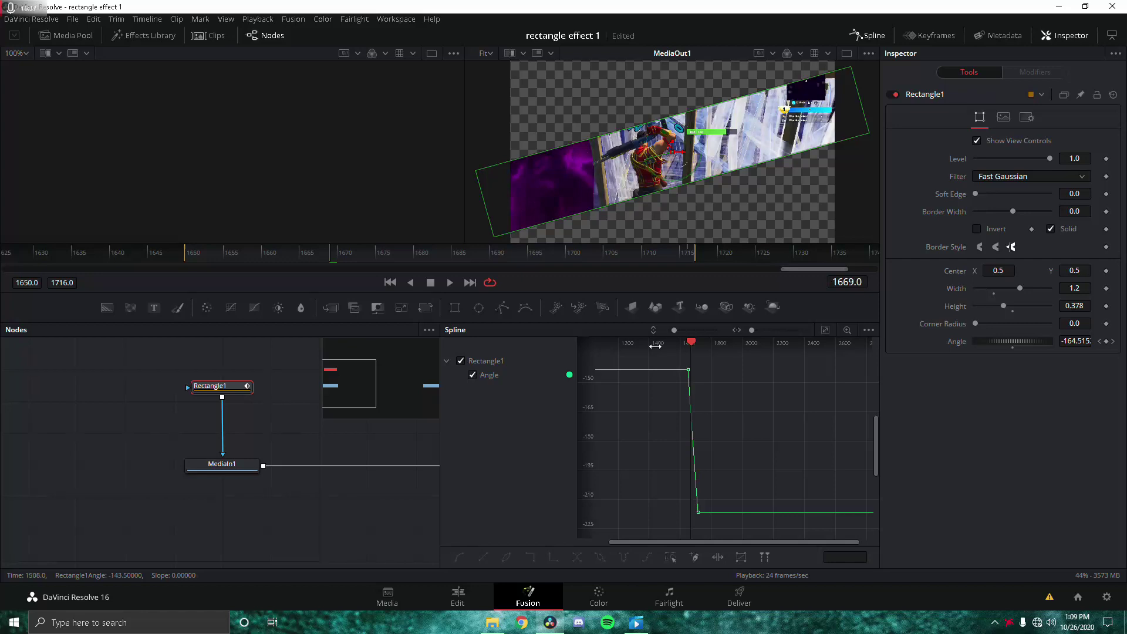
{"action": "left_click_drag", "start_coordinate": [752, 327], "coordinate": [752, 329]}
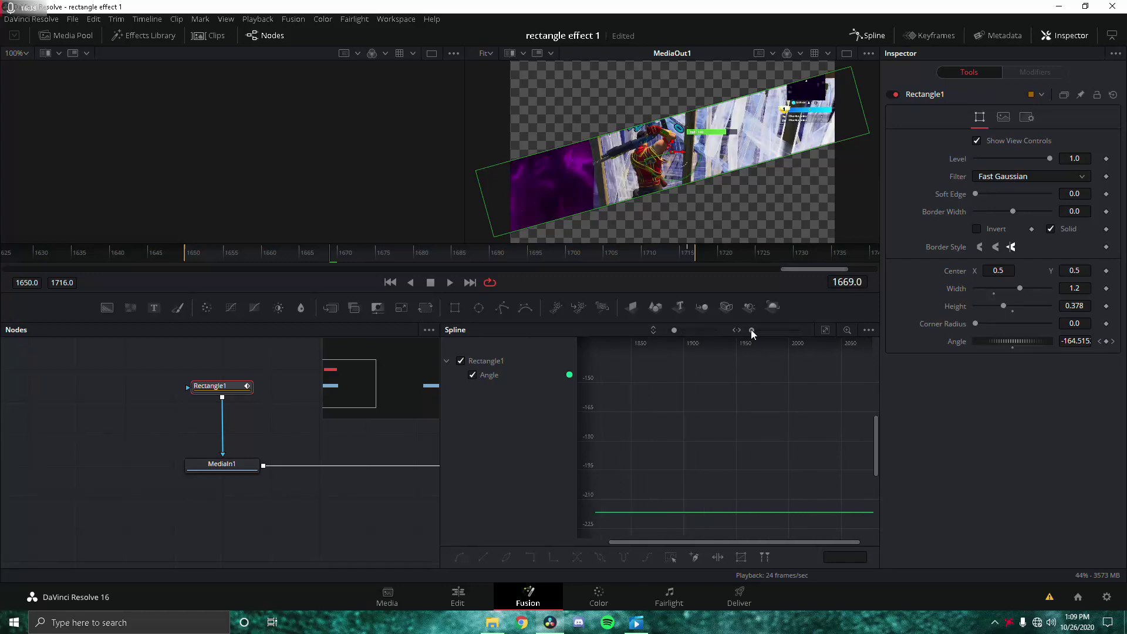
{"action": "mouse_move", "coordinate": [305, 255]}
{"action": "left_mouse_down"}
{"action": "mouse_move", "coordinate": [284, 256]}
{"action": "mouse_move", "coordinate": [305, 257]}
{"action": "left_mouse_up"}
{"action": "left_click_drag", "start_coordinate": [748, 436], "coordinate": [604, 426]}
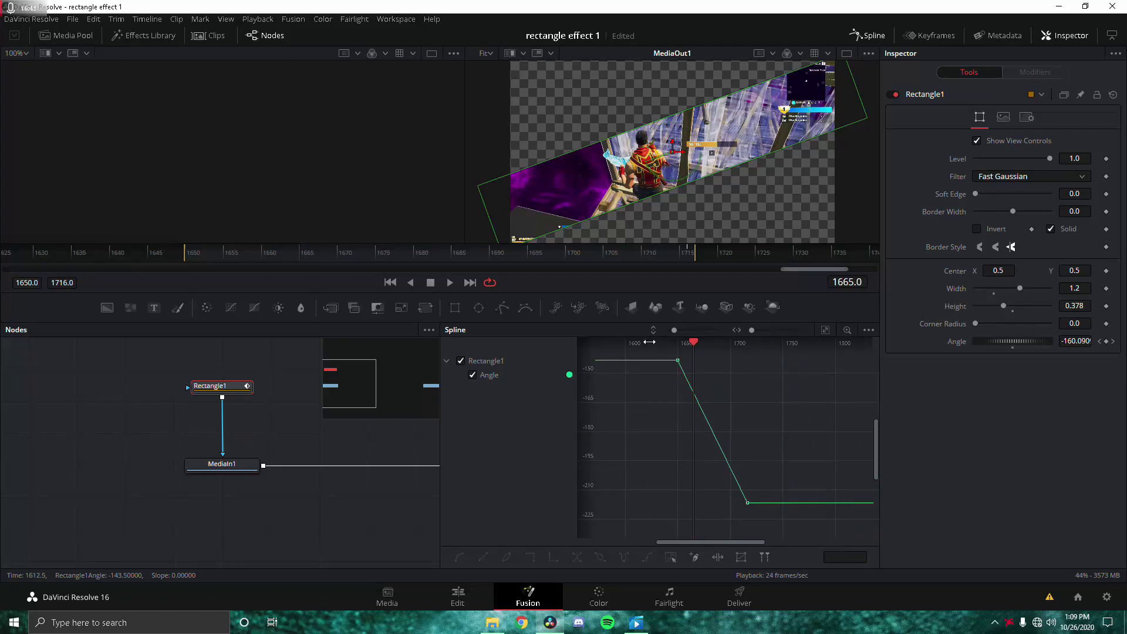
{"action": "left_click_drag", "start_coordinate": [686, 342], "coordinate": [744, 343]}
{"action": "left_click_drag", "start_coordinate": [744, 391], "coordinate": [797, 428]}
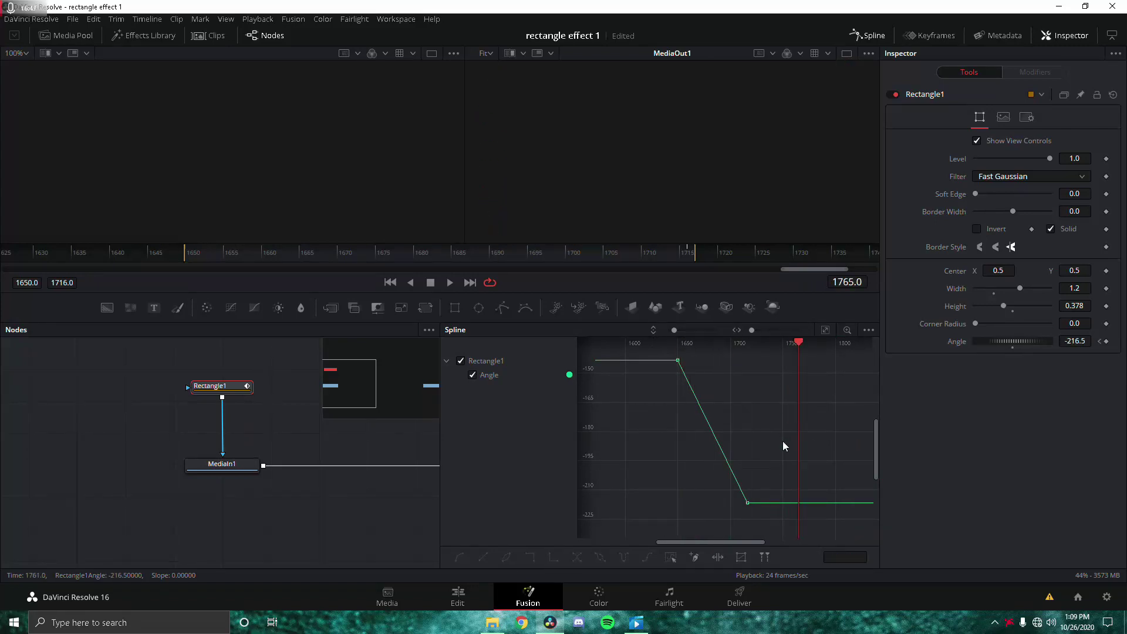
Smooth both Angle keyframes and reshape the curve into a steep ease-out spin
{"action": "left_click_drag", "start_coordinate": [768, 519], "coordinate": [621, 350]}
{"action": "key", "text": "s"}
{"action": "left_click_drag", "start_coordinate": [701, 360], "coordinate": [704, 480]}
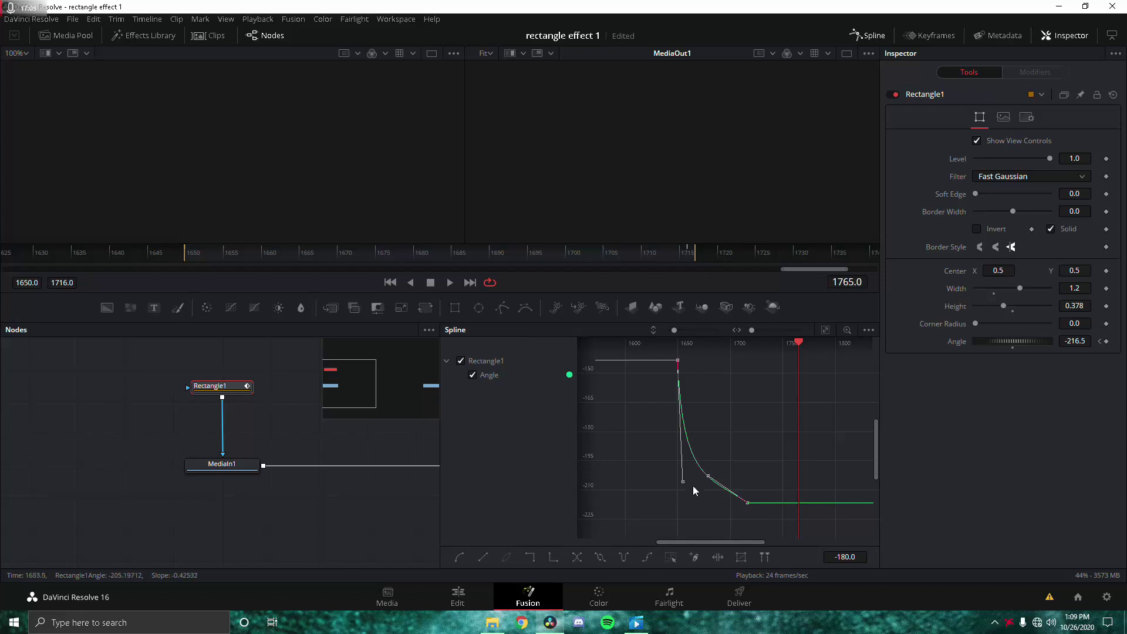
{"action": "left_click_drag", "start_coordinate": [186, 255], "coordinate": [375, 283]}
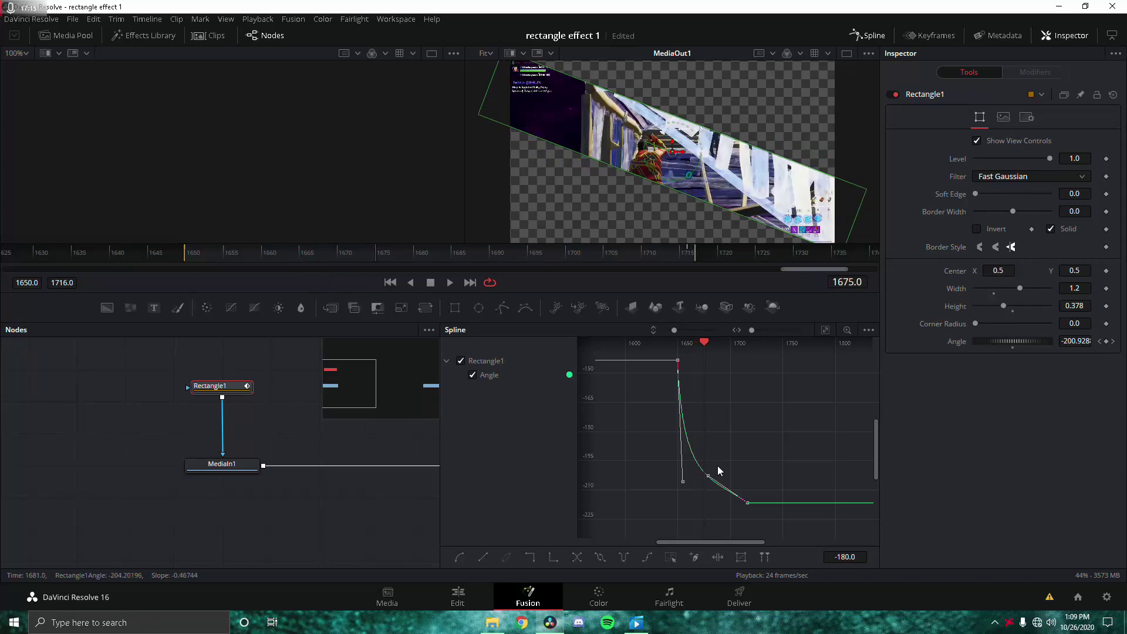
{"action": "left_click_drag", "start_coordinate": [708, 482], "coordinate": [699, 496]}
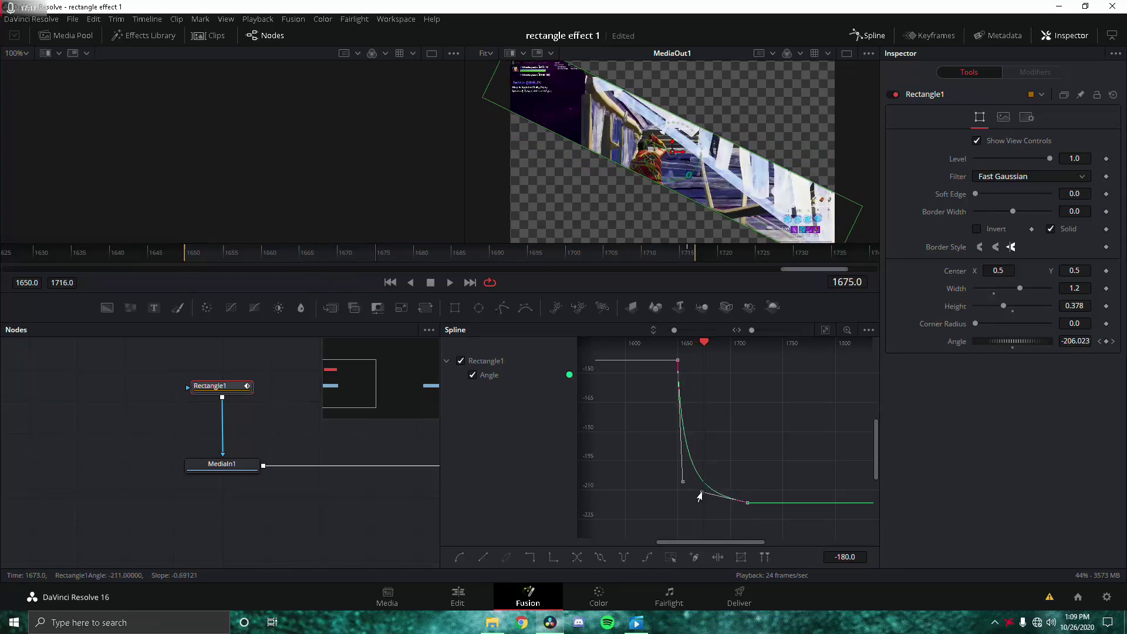
Lower the dark Solid Color overlay's opacity to about 41%
{"action": "left_click", "coordinate": [458, 595]}
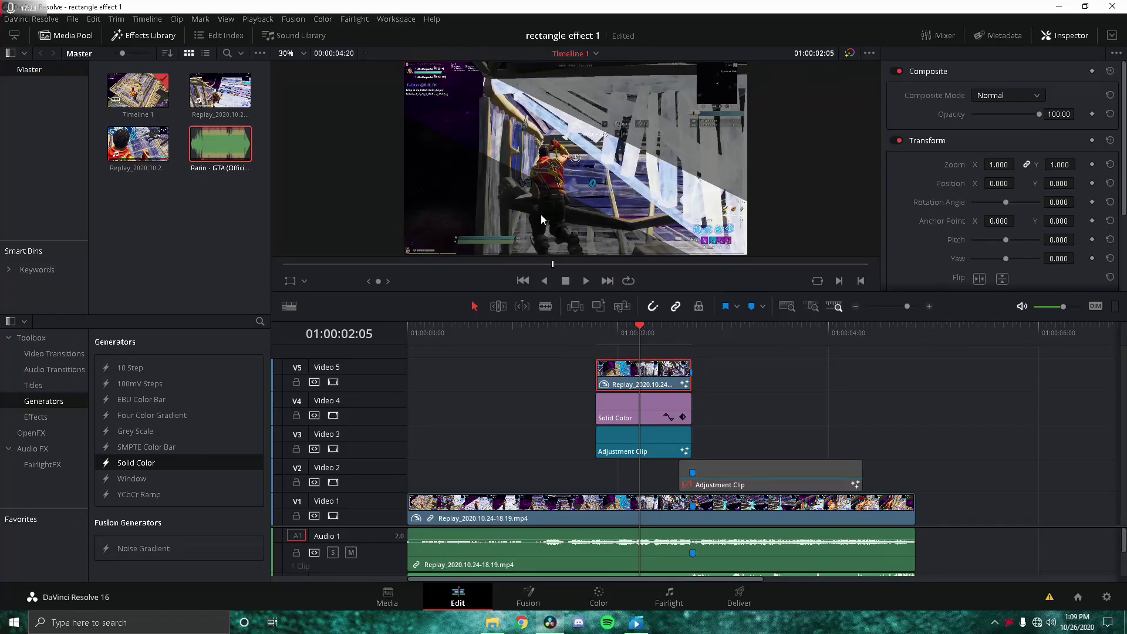
{"action": "left_click", "coordinate": [623, 400]}
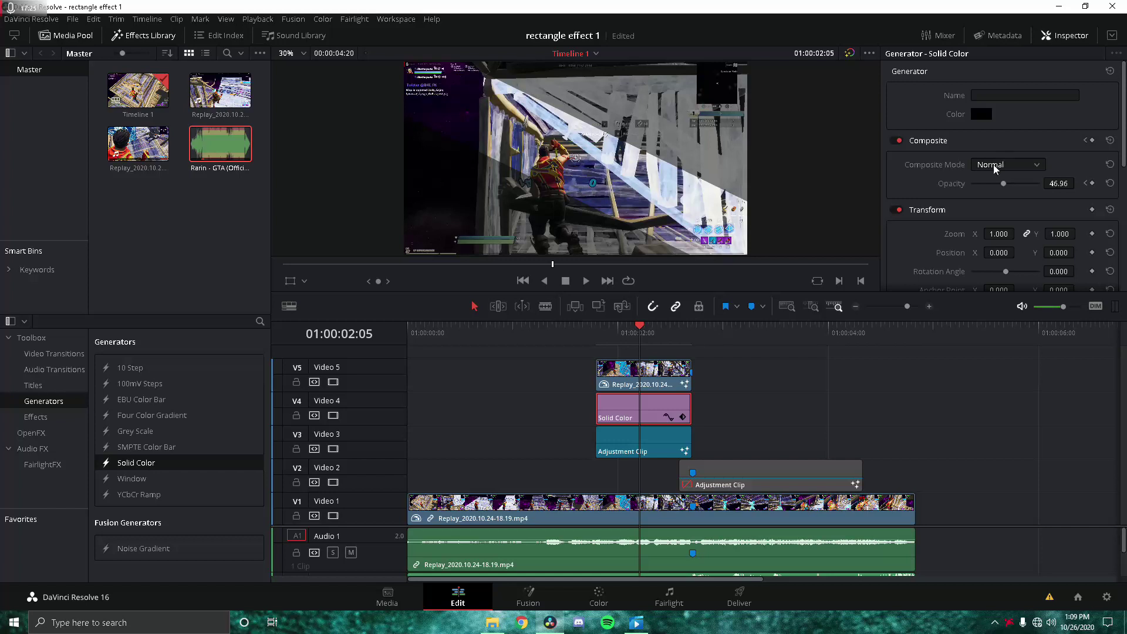
{"action": "left_click_drag", "start_coordinate": [1003, 188], "coordinate": [1001, 192]}
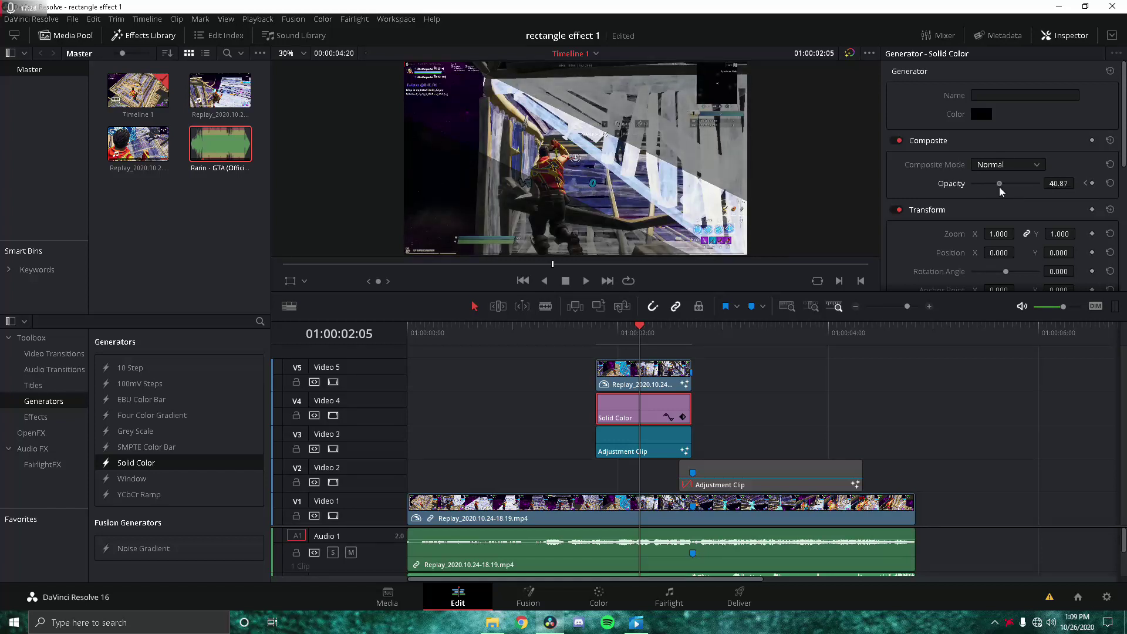
Disable the clips above V3 and raise ColorCorrector1 Saturation to 0.59
{"action": "left_click", "coordinate": [631, 434]}
{"action": "left_click", "coordinate": [526, 597]}
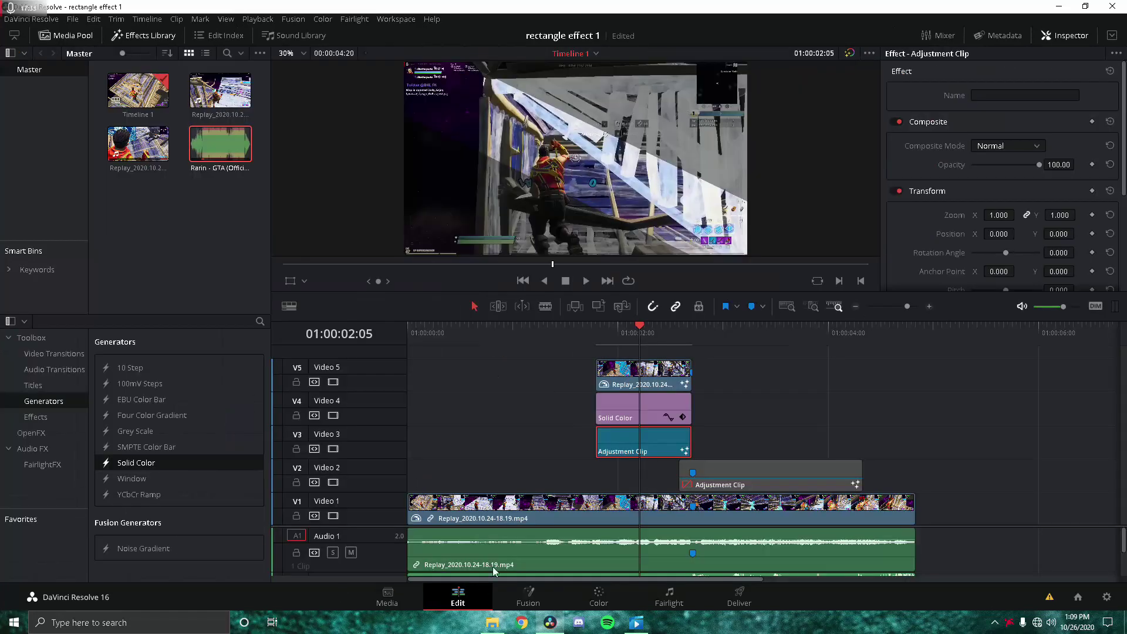
{"action": "left_click", "coordinate": [473, 599]}
{"action": "left_click", "coordinate": [638, 422]}
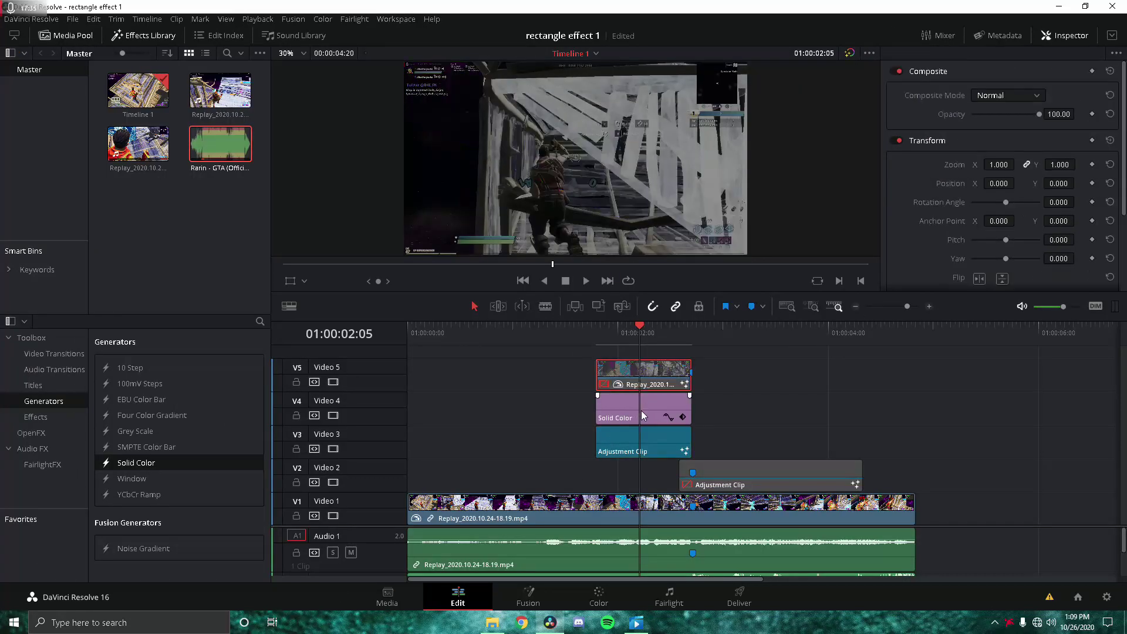
{"action": "key", "text": "d"}
{"action": "left_click", "coordinate": [633, 442]}
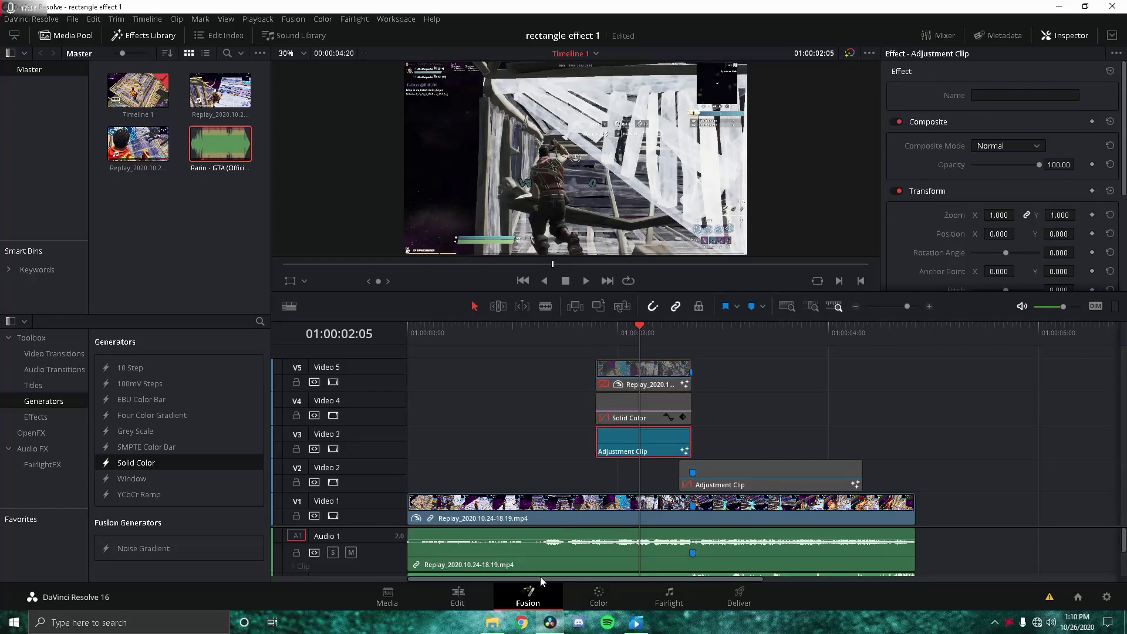
{"action": "left_click", "coordinate": [528, 595]}
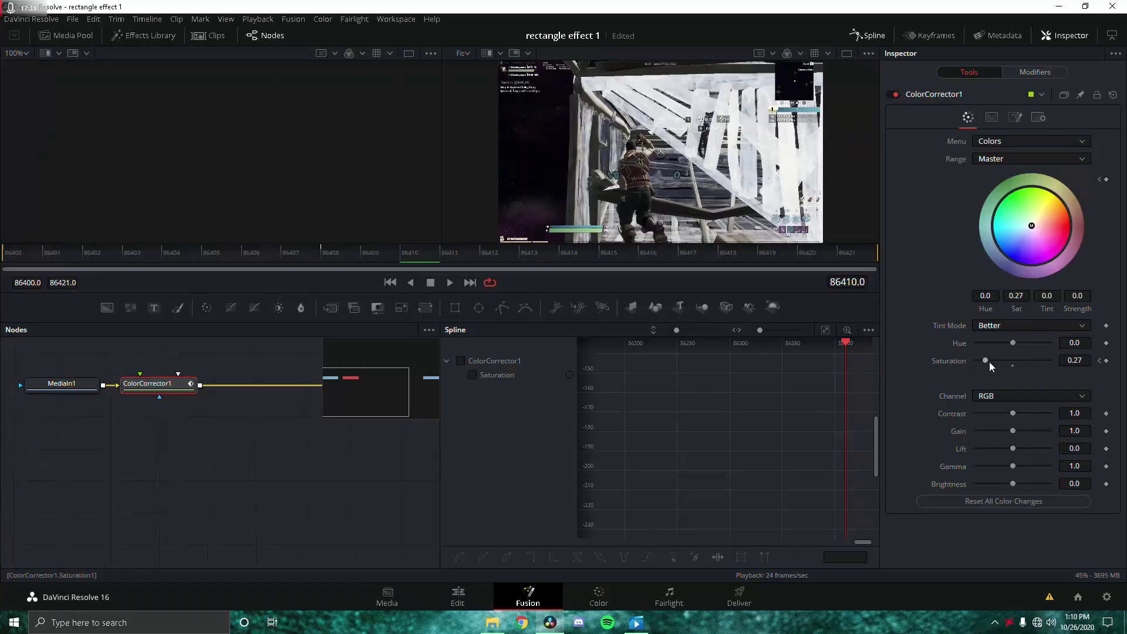
{"action": "left_click_drag", "start_coordinate": [985, 361], "coordinate": [995, 360]}
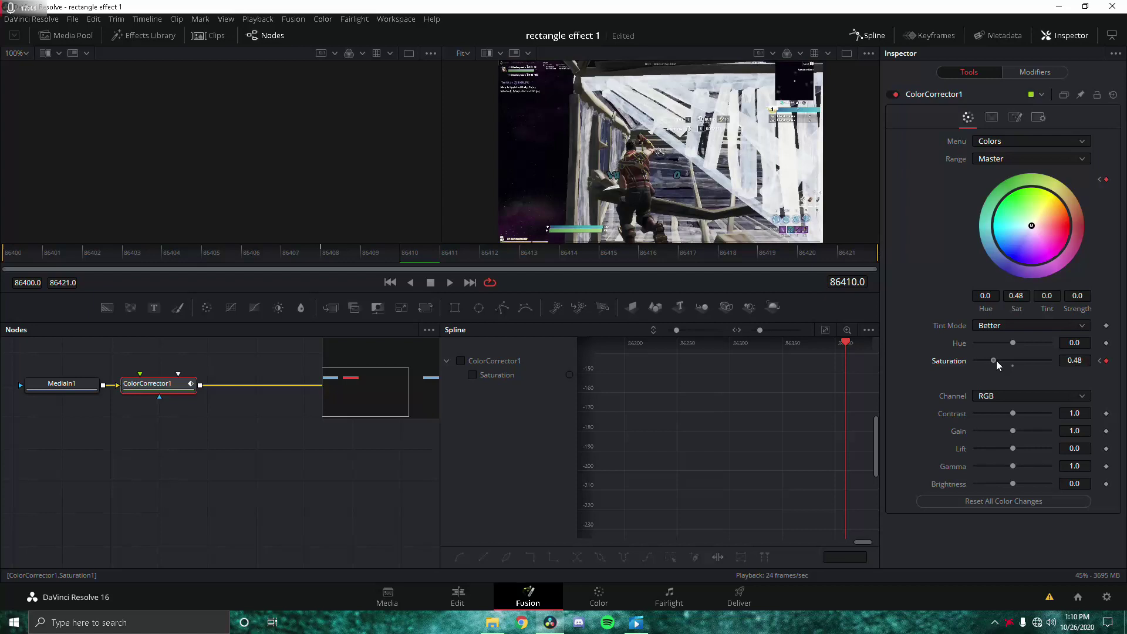
Re-enable the Solid Color clip and the V5 Replay clip
{"action": "left_click", "coordinate": [458, 596]}
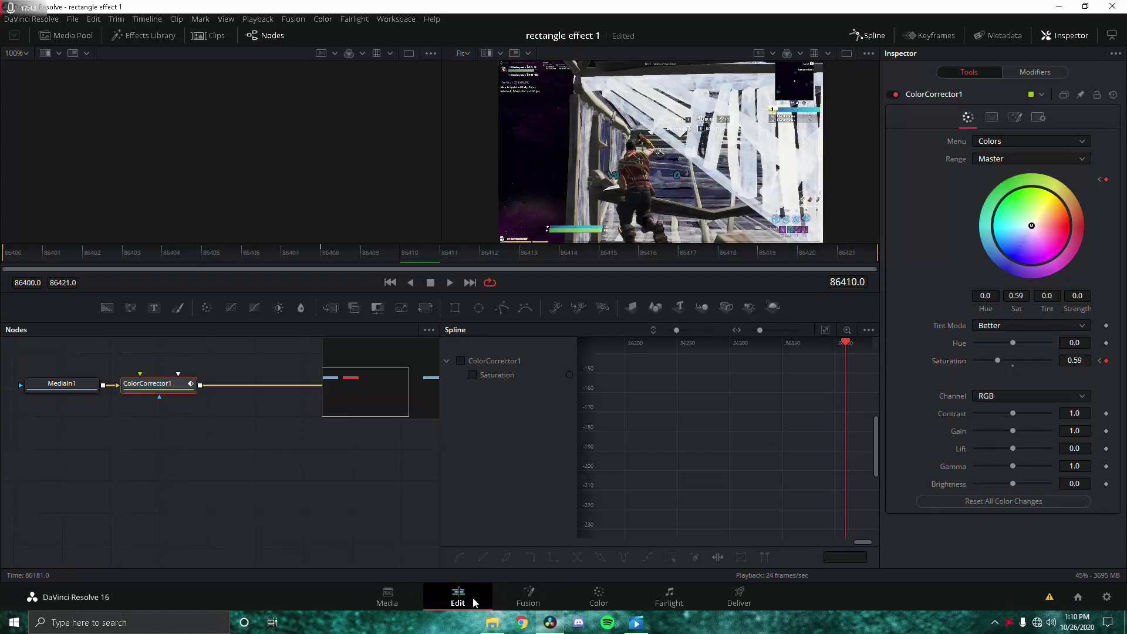
{"action": "left_click", "coordinate": [646, 414]}
{"action": "key", "text": "d"}
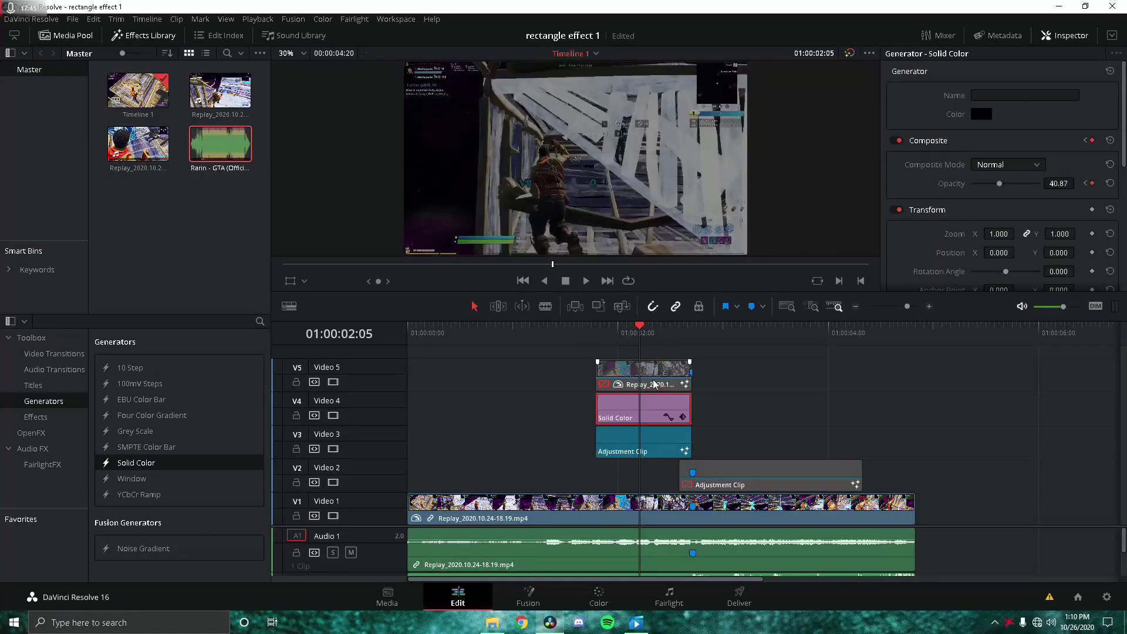
{"action": "left_click", "coordinate": [654, 385]}
{"action": "key", "text": "d"}
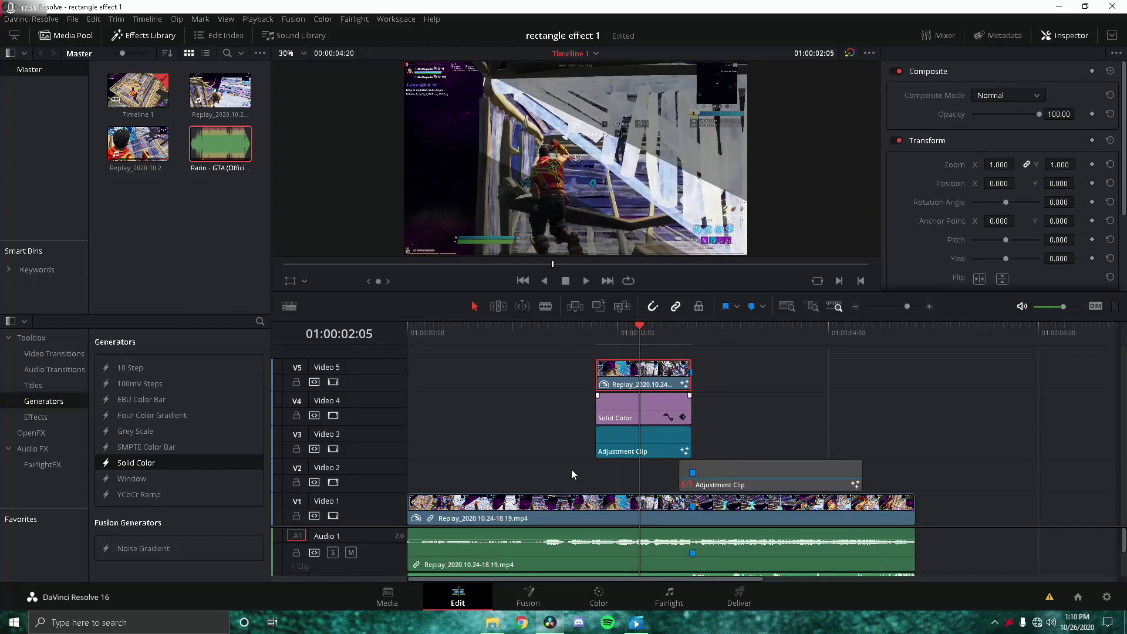
{"action": "left_click", "coordinate": [503, 587]}
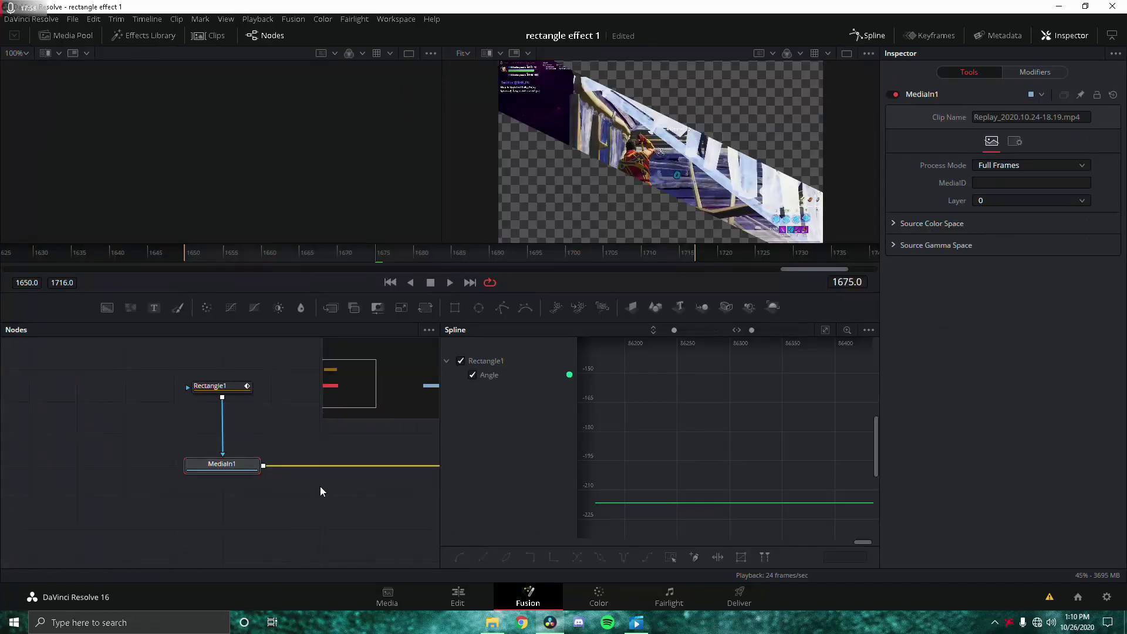
Insert a uniEdgeGlow1 node between MediaIn1 and MediaOut1 on the V5 Replay clip
{"action": "left_click_drag", "start_coordinate": [320, 491], "coordinate": [239, 508]}
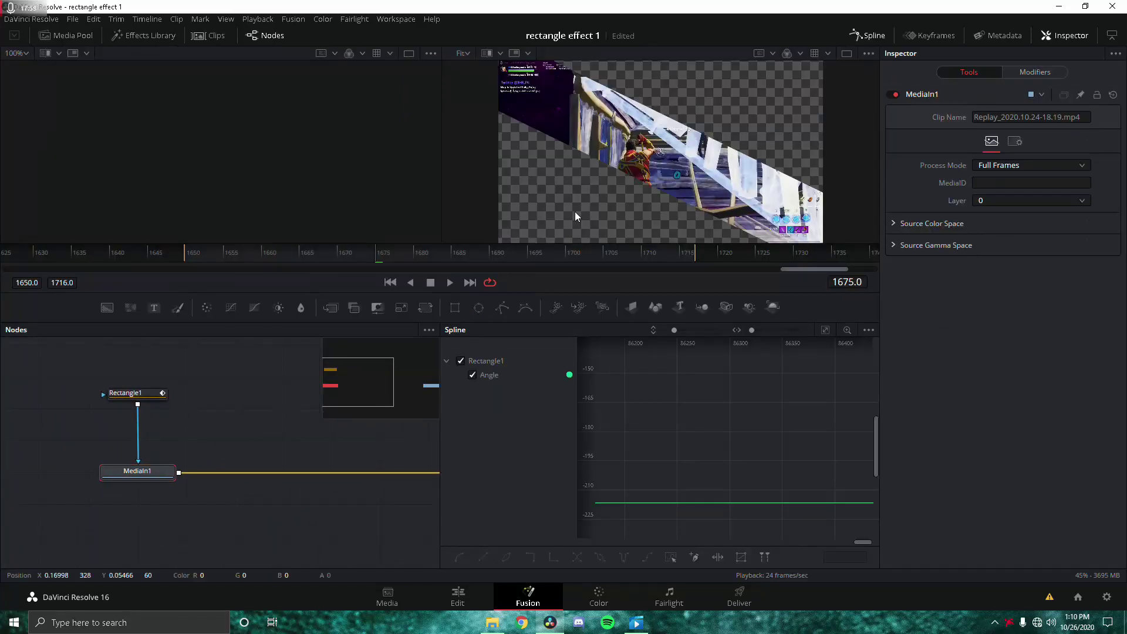
{"action": "left_click", "coordinate": [872, 35]}
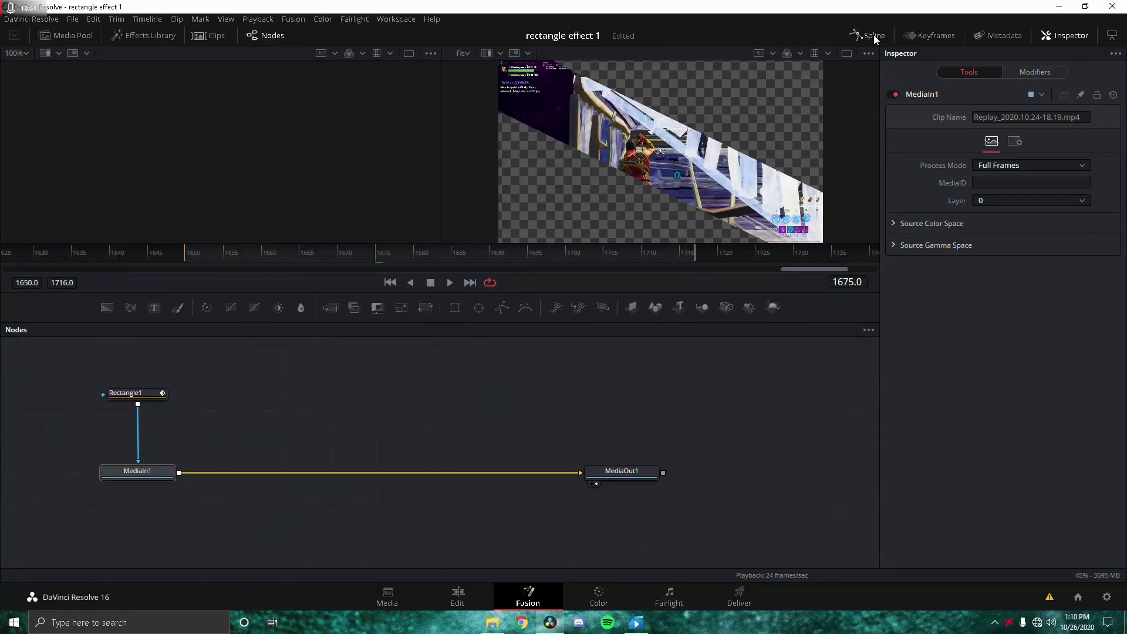
{"action": "key", "text": "shift+space"}
{"action": "type", "text": "color corrector"}
{"action": "type", "text": "uni."}
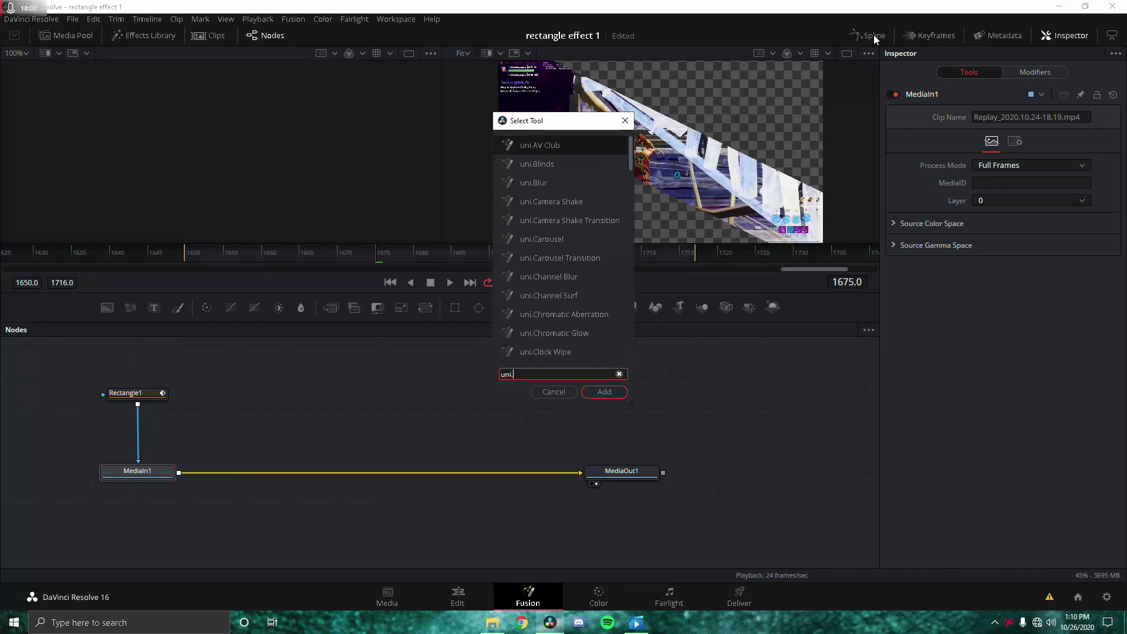
{"action": "type", "text": "edge"}
{"action": "key", "text": "Return"}
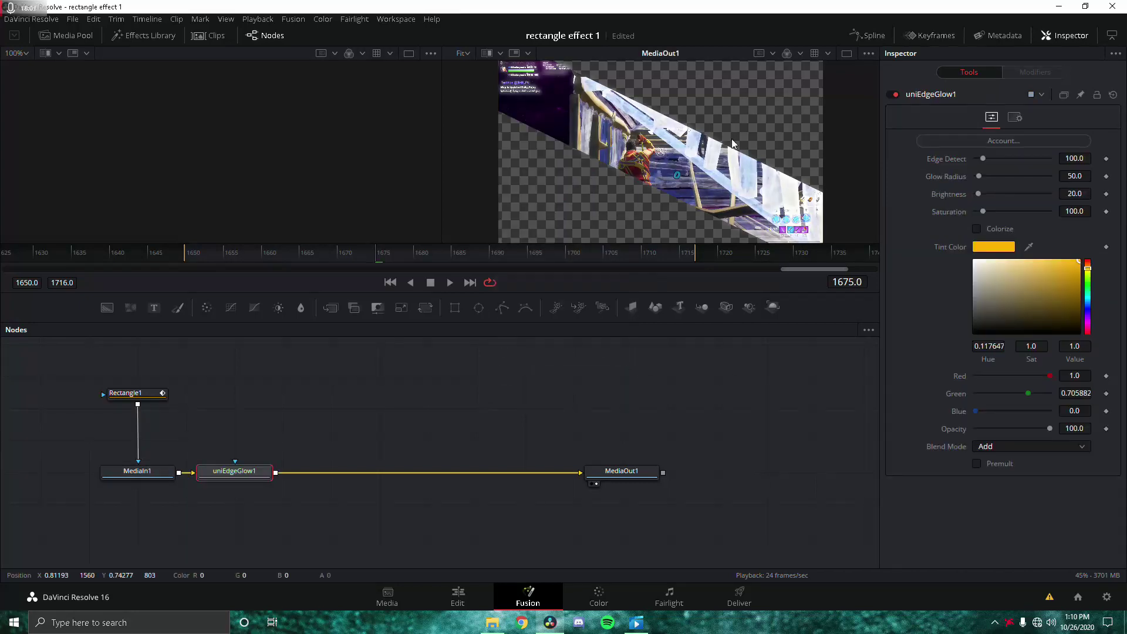
{"action": "left_click_drag", "start_coordinate": [235, 469], "coordinate": [311, 481]}
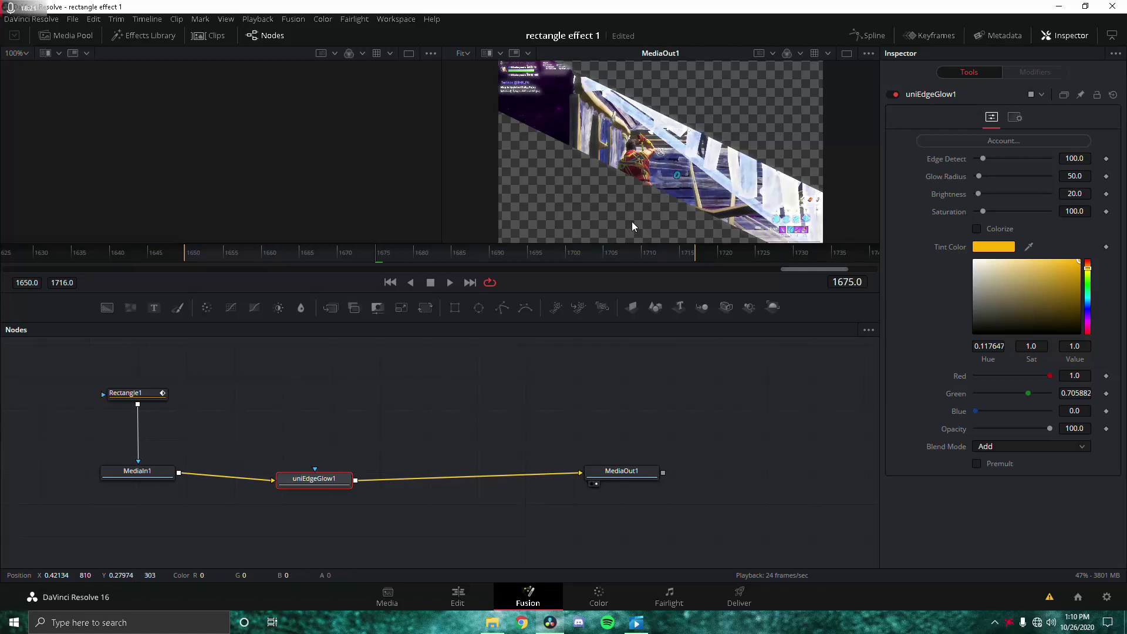
{"action": "left_click", "coordinate": [1077, 597]}
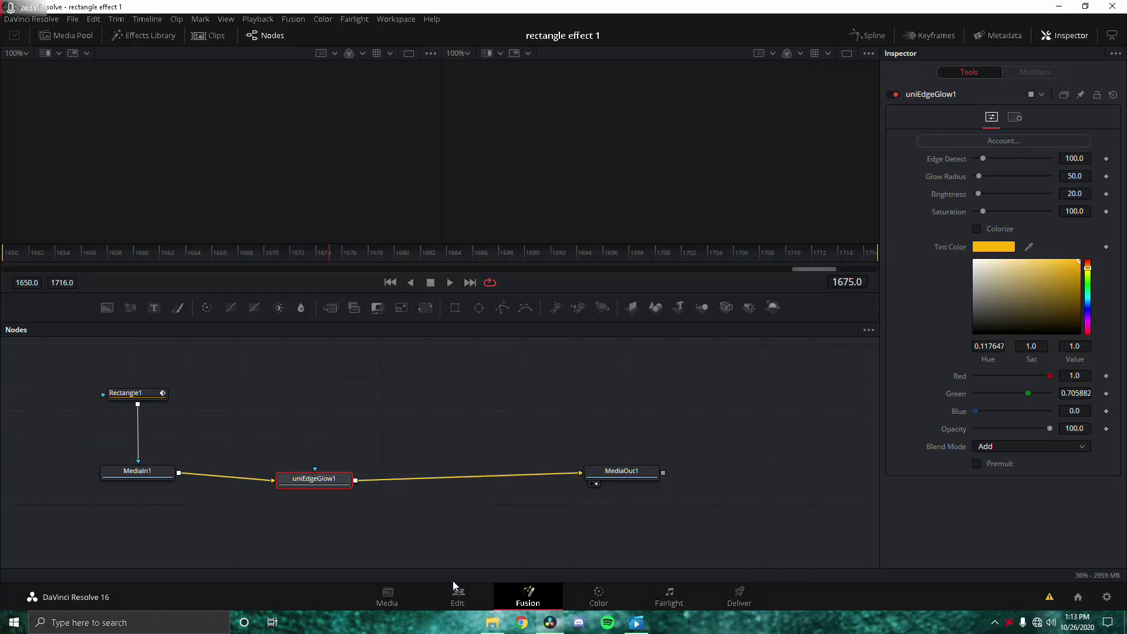
Park the playhead inside the V5 effect clip so Fusion previews the rotated masked strip
{"action": "left_click", "coordinate": [456, 589]}
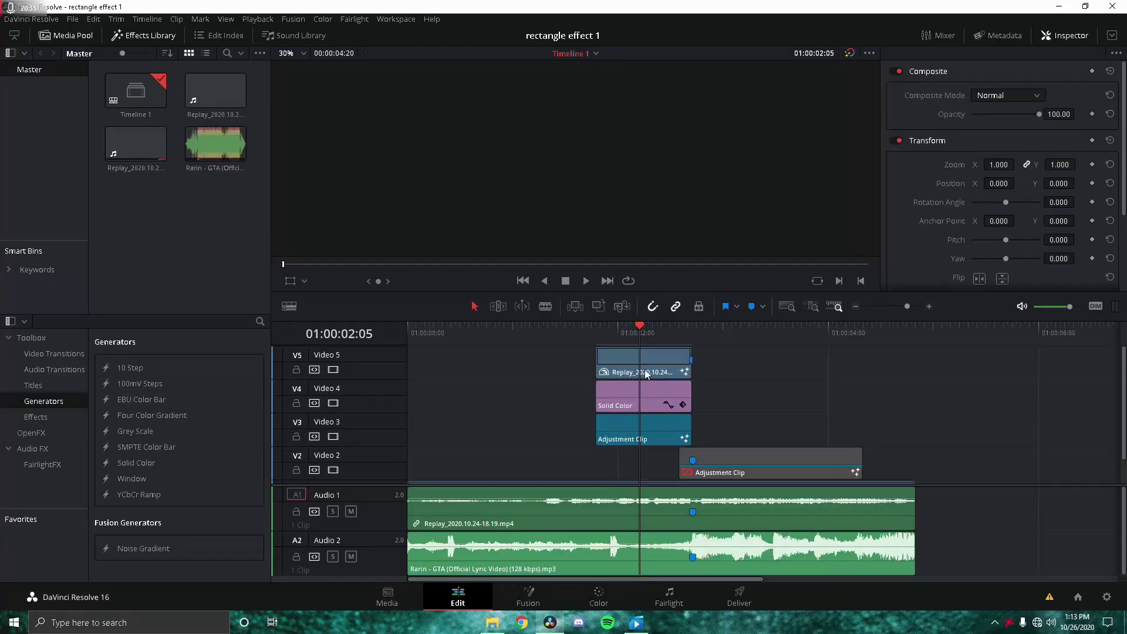
{"action": "left_click", "coordinate": [646, 374]}
{"action": "left_click", "coordinate": [524, 594]}
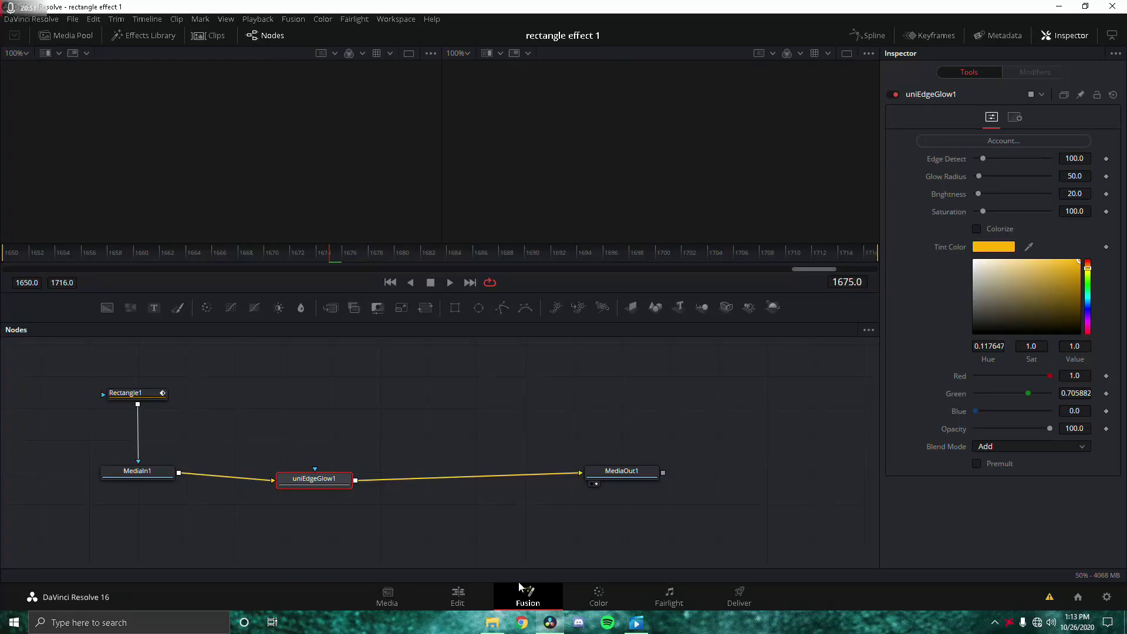
{"action": "left_click_drag", "start_coordinate": [515, 256], "coordinate": [420, 261]}
{"action": "left_click", "coordinate": [454, 605]}
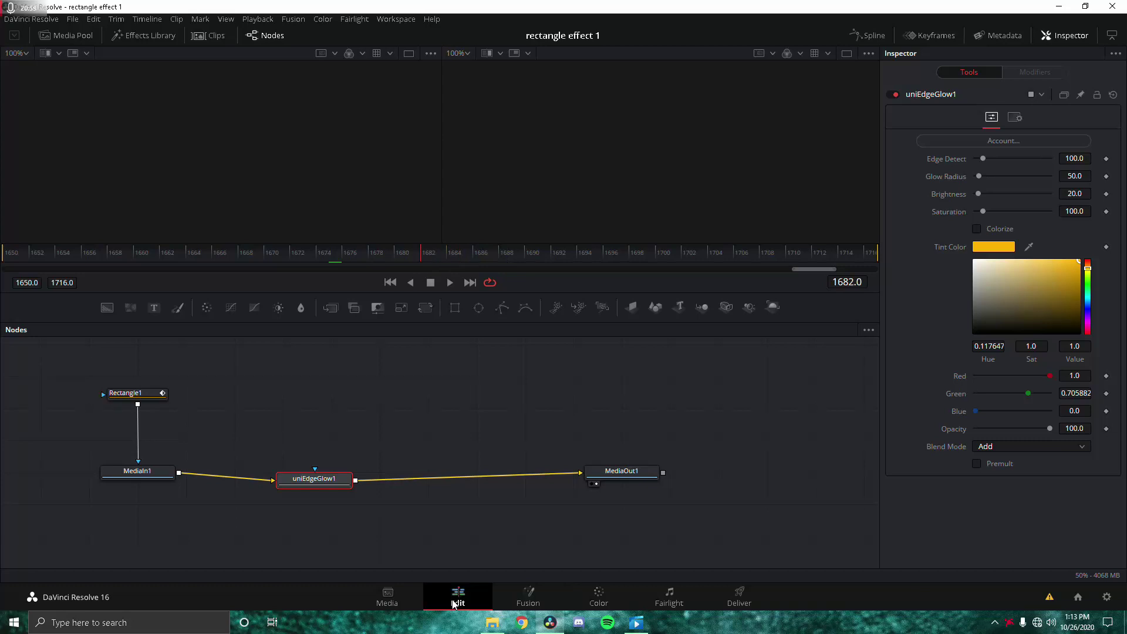
{"action": "left_click_drag", "start_coordinate": [467, 327], "coordinate": [626, 348]}
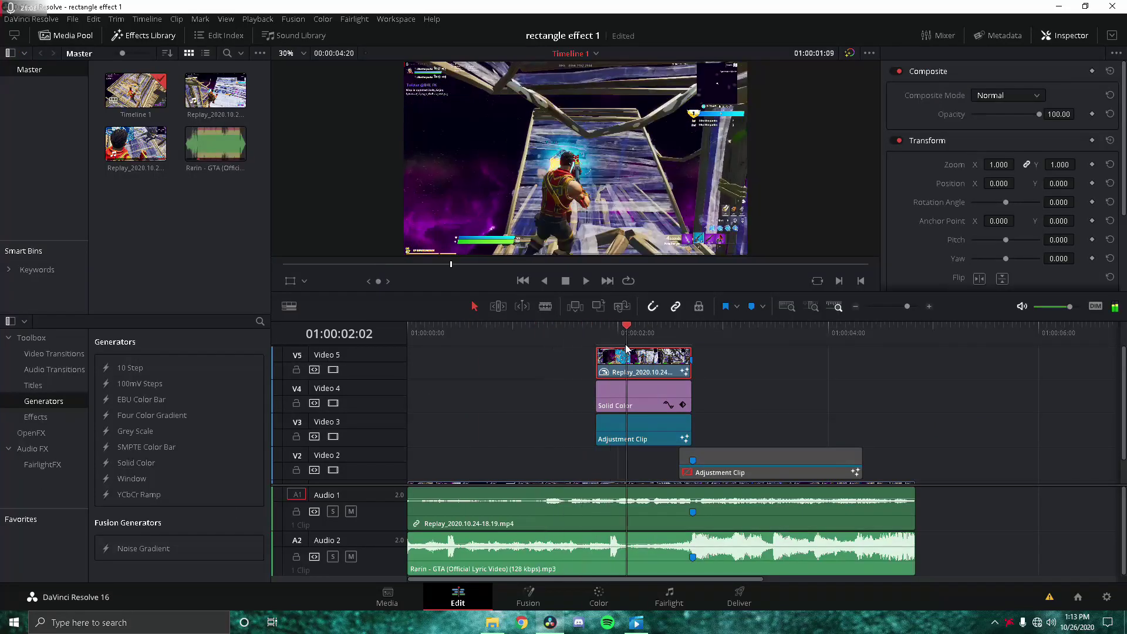
{"action": "left_click", "coordinate": [528, 595]}
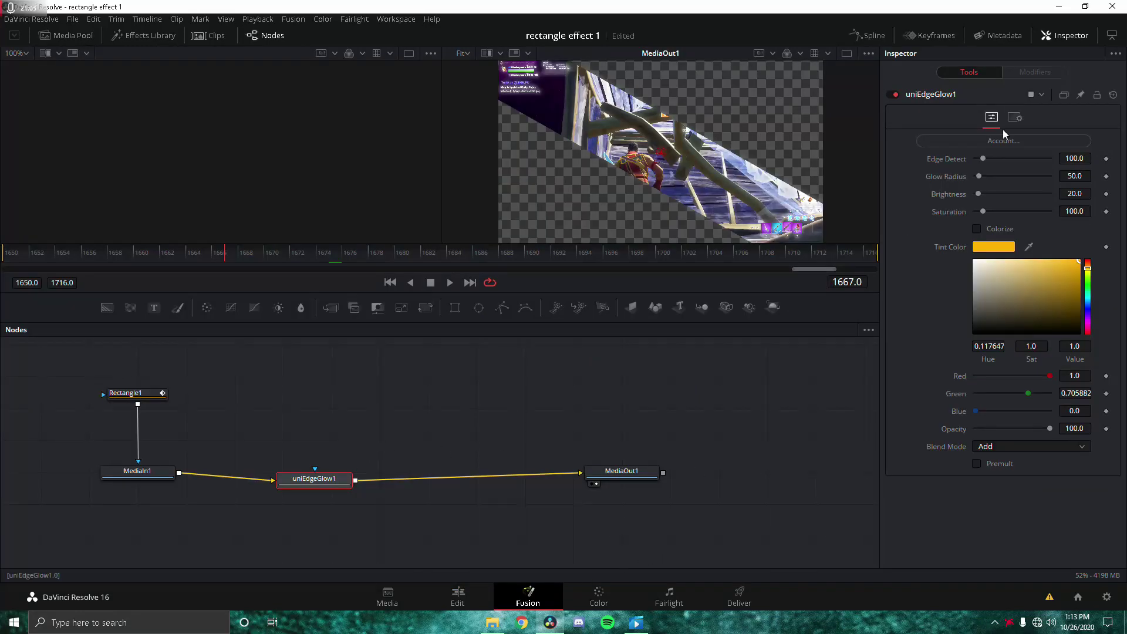
Give uniEdgeGlow1 Edge Detect 50, Glow Radius 400, Brightness 250 and Saturation 700
{"action": "left_click", "coordinate": [1075, 159]}
{"action": "type", "text": "50"}
{"action": "key", "text": "Tab"}
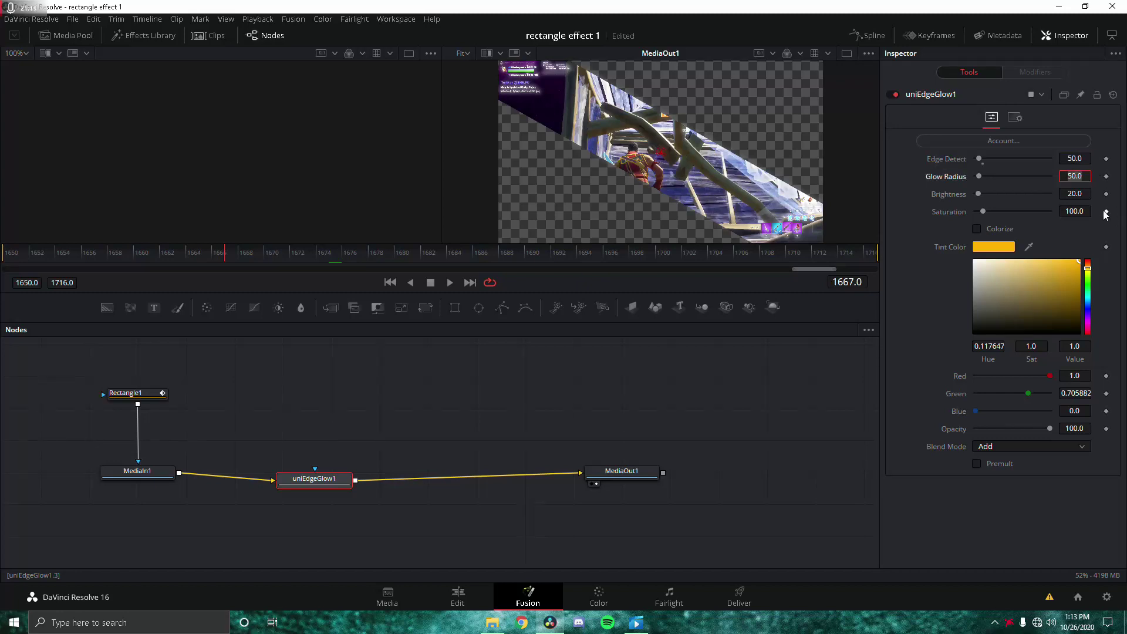
{"action": "type", "text": "400"}
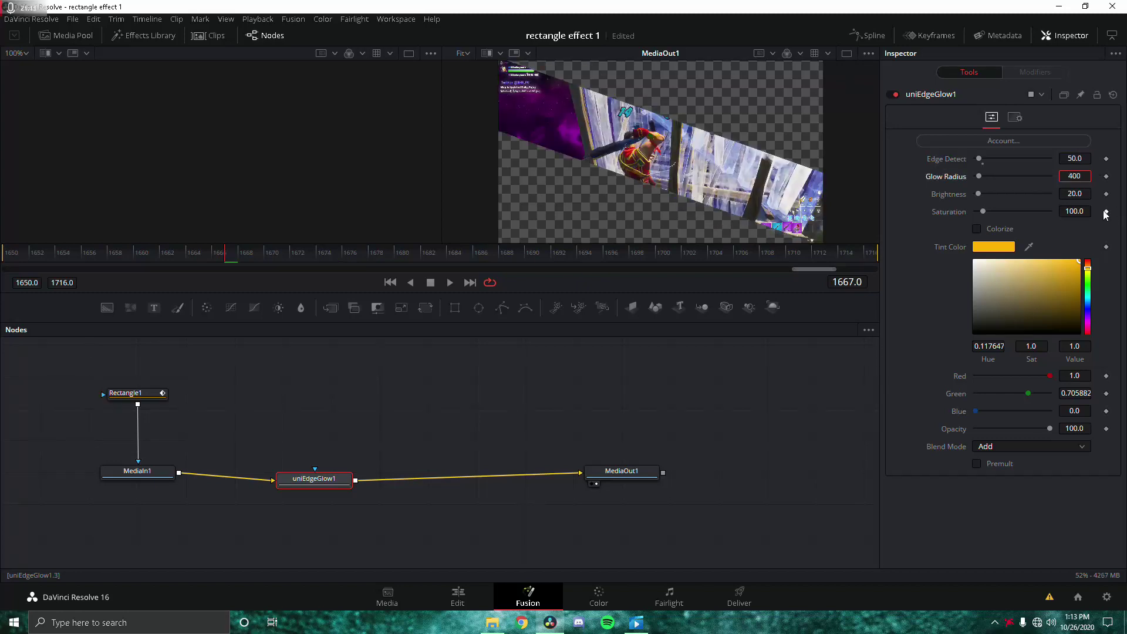
{"action": "key", "text": "Tab"}
{"action": "type", "text": "70"}
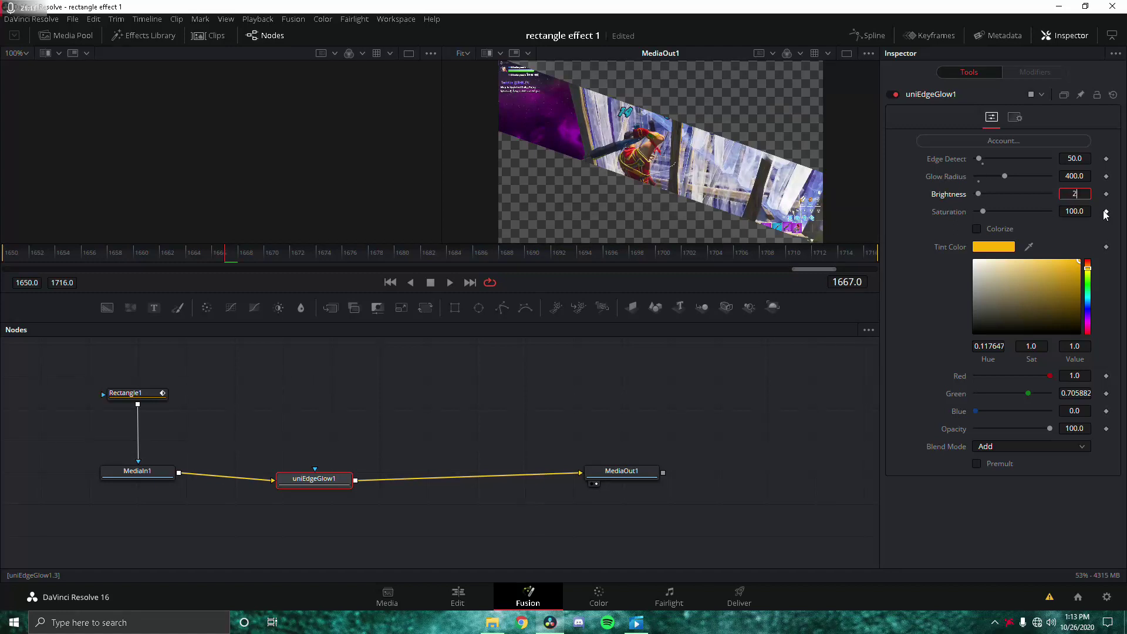
{"action": "key", "text": "Tab"}
{"action": "type", "text": "7"}
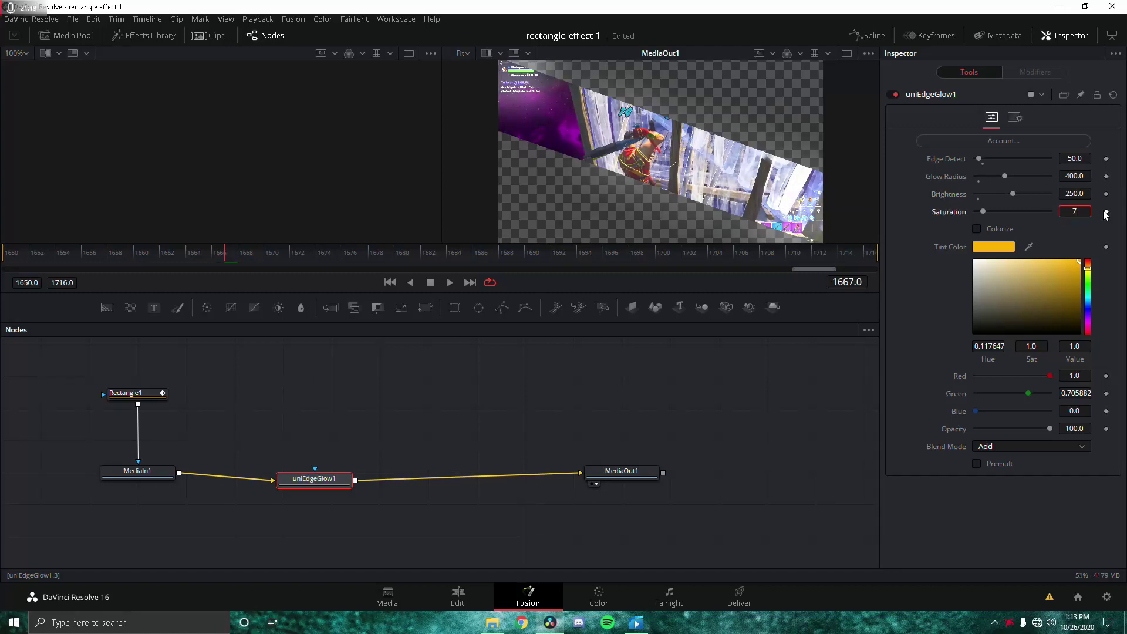
{"action": "key", "text": "Tab"}
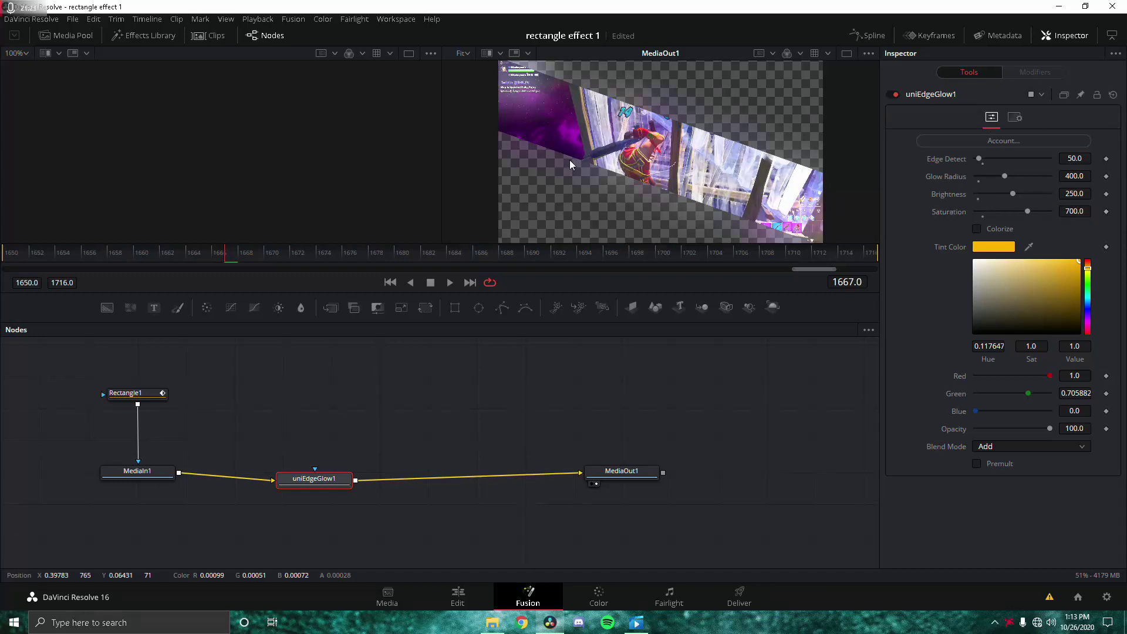
{"action": "scroll", "coordinate": [753, 204], "scroll_direction": "up", "scroll_amount": 3}
{"action": "scroll", "coordinate": [735, 188], "scroll_direction": "down", "scroll_amount": 5}
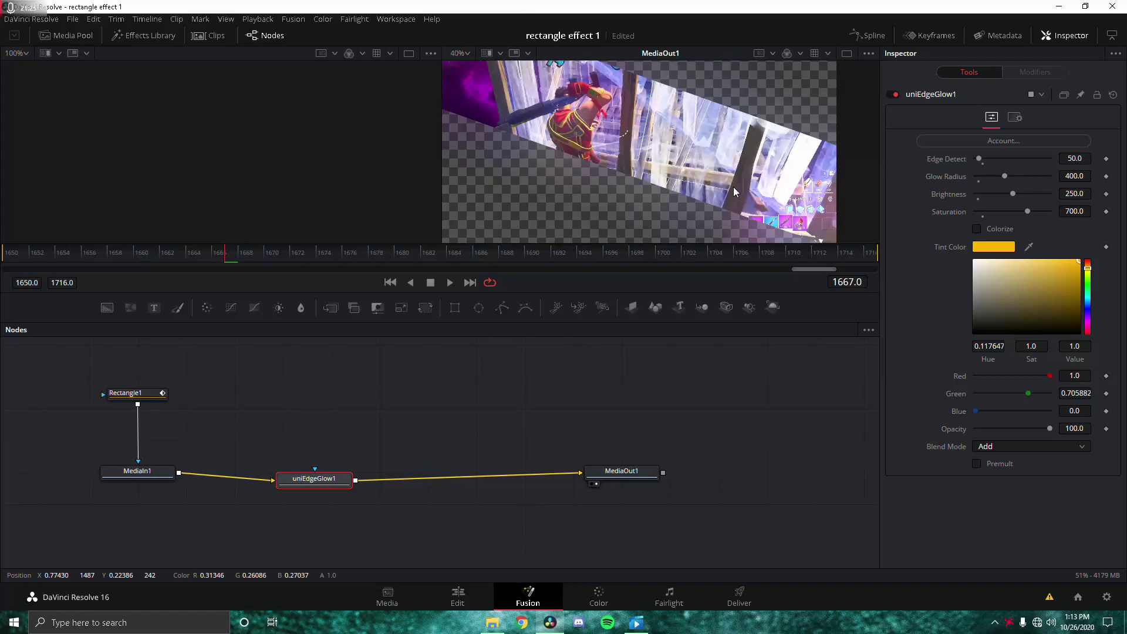
{"action": "scroll", "coordinate": [784, 164], "scroll_direction": "up", "scroll_amount": 4}
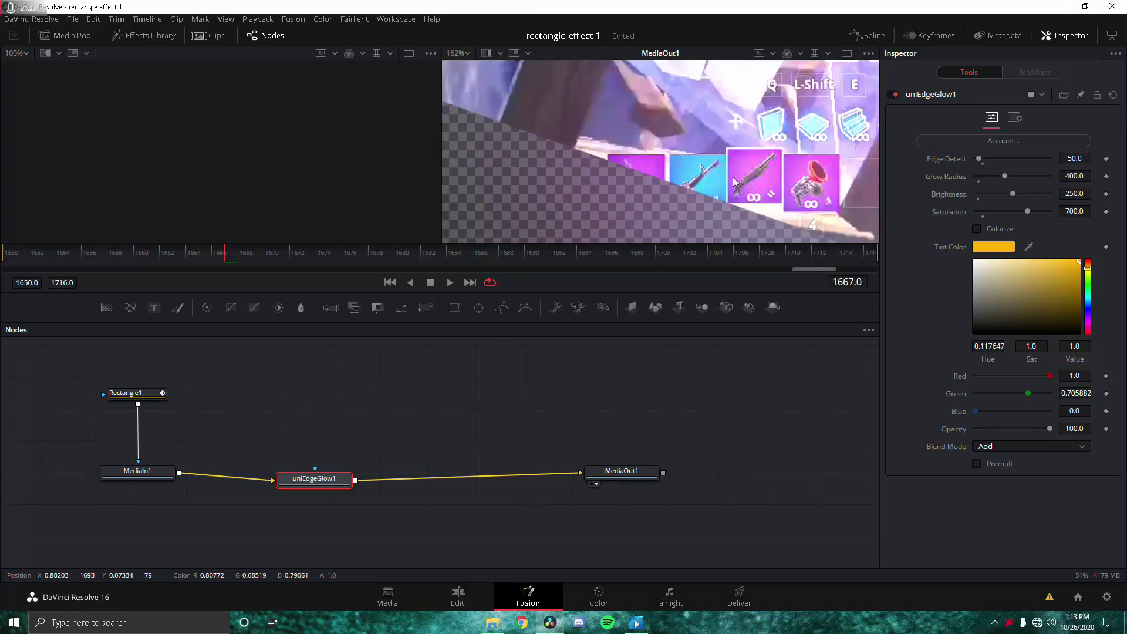
{"action": "scroll", "coordinate": [669, 175], "scroll_direction": "down", "scroll_amount": 8}
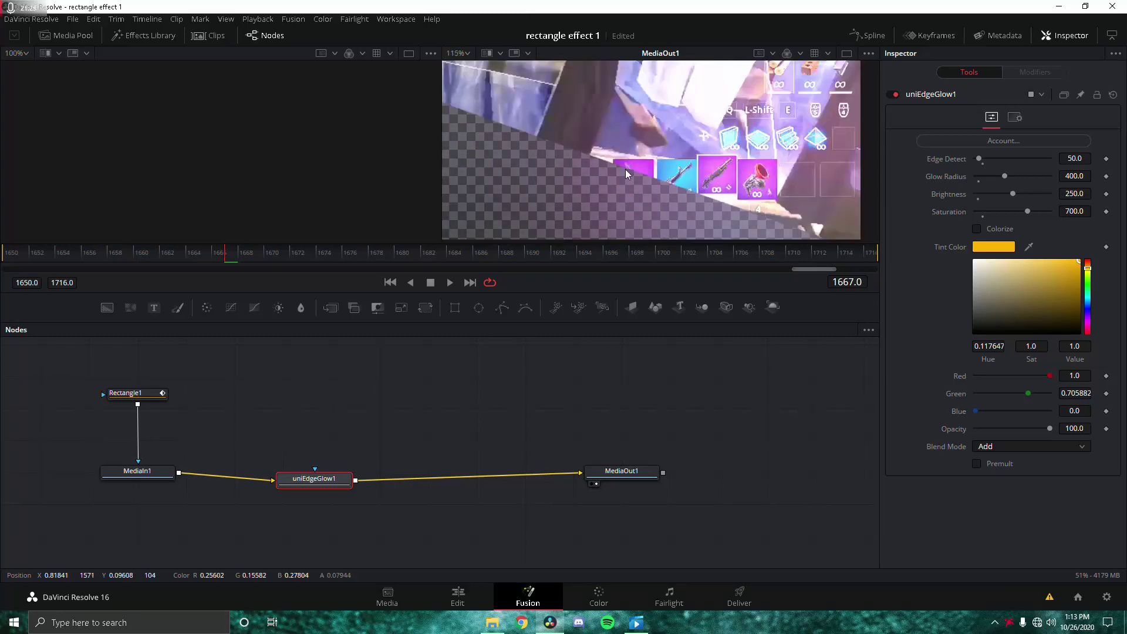
{"action": "scroll", "coordinate": [672, 169], "scroll_direction": "up", "scroll_amount": 3}
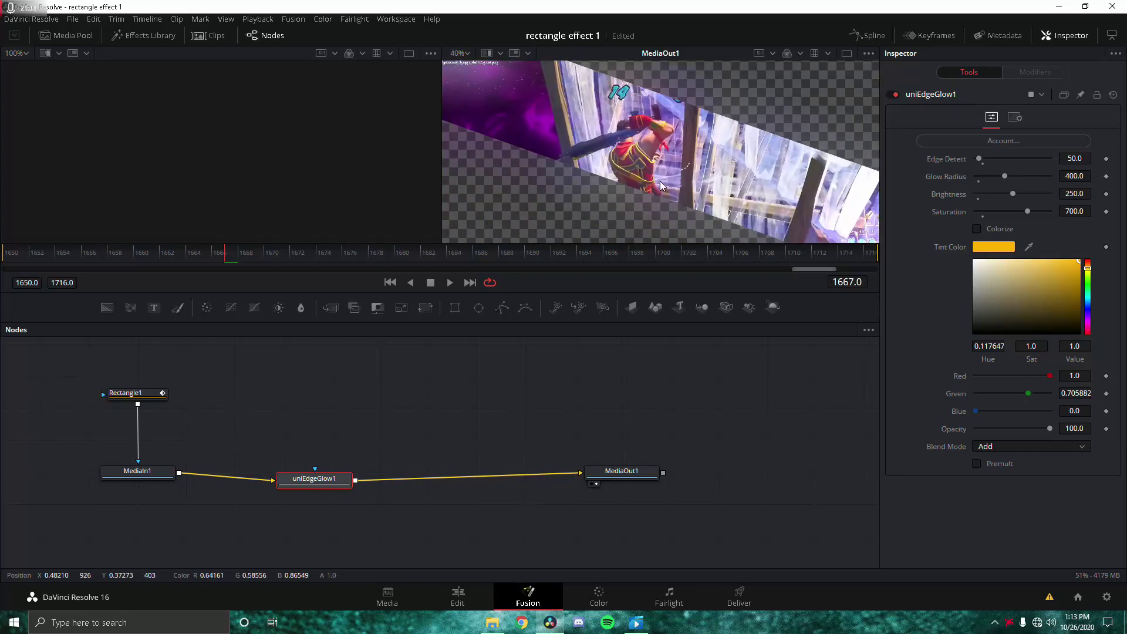
Insert an S_DropShadow1 node after uniEdgeGlow1, ahead of MediaOut1
{"action": "key", "text": "shift+space"}
{"action": "type", "text": "s_drop"}
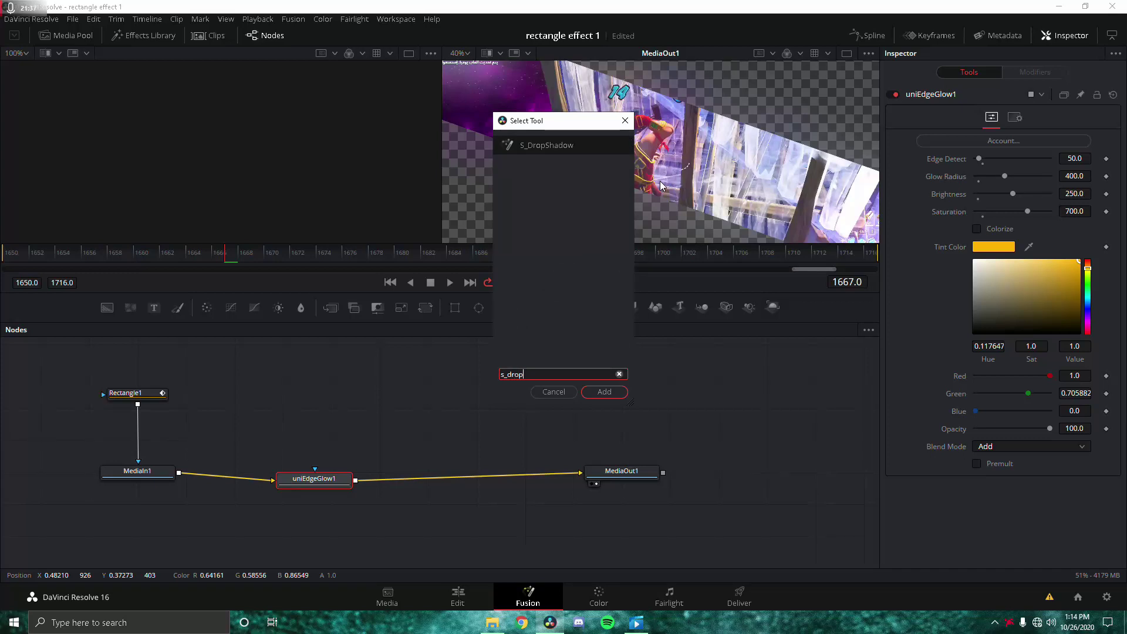
{"action": "key", "text": "Return"}
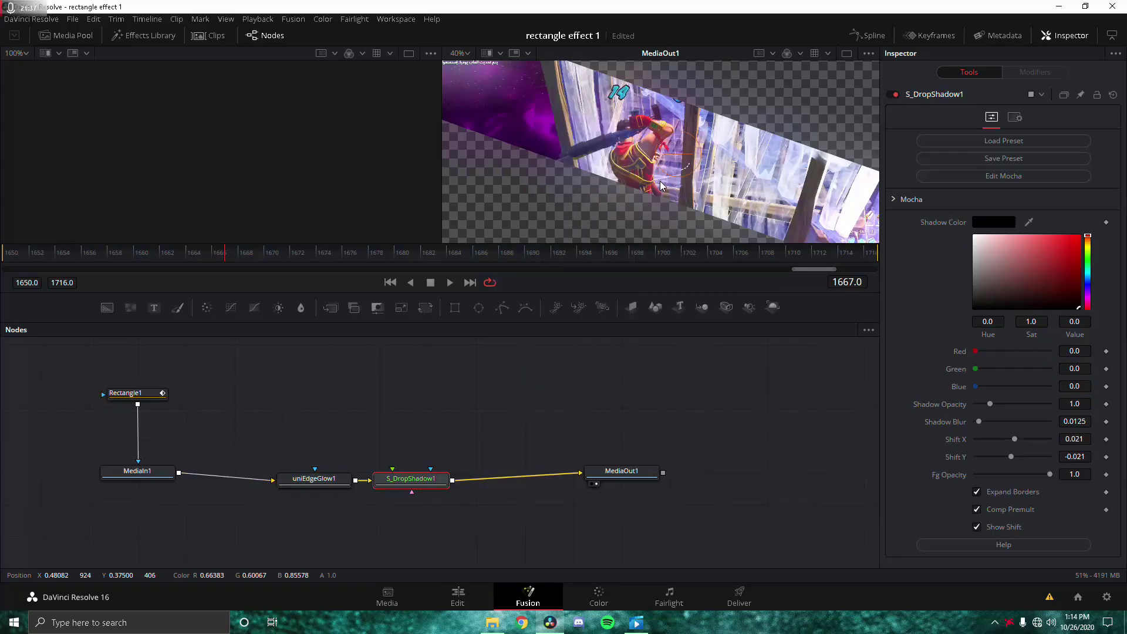
{"action": "left_click_drag", "start_coordinate": [400, 482], "coordinate": [426, 476]}
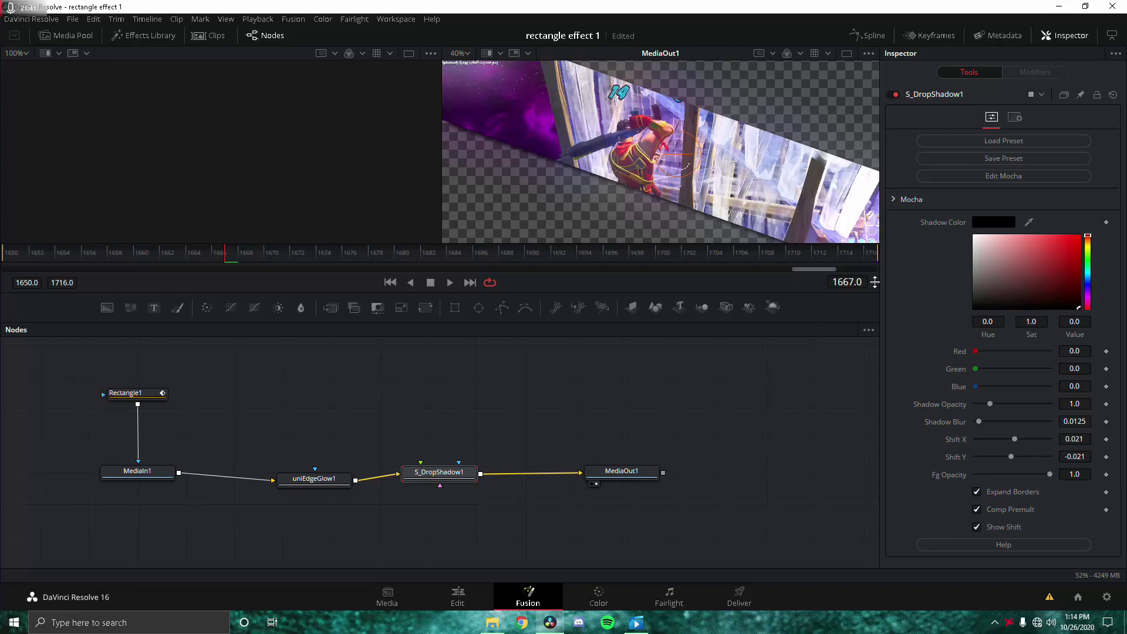
{"action": "scroll", "coordinate": [733, 167], "scroll_direction": "down", "scroll_amount": 2}
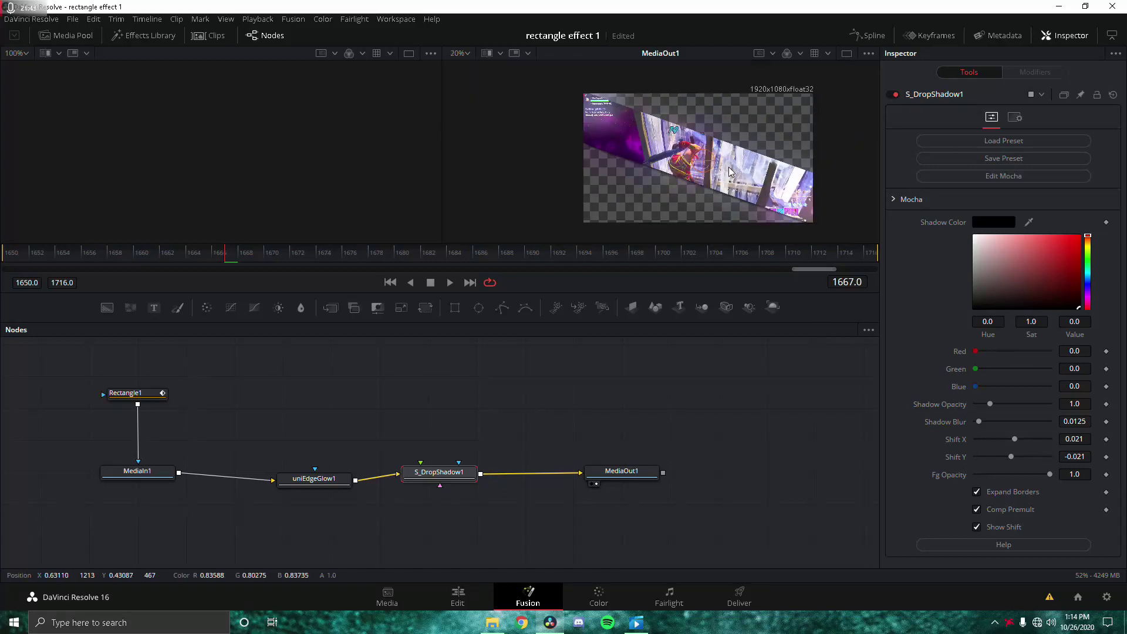
{"action": "scroll", "coordinate": [688, 193], "scroll_direction": "up", "scroll_amount": 1}
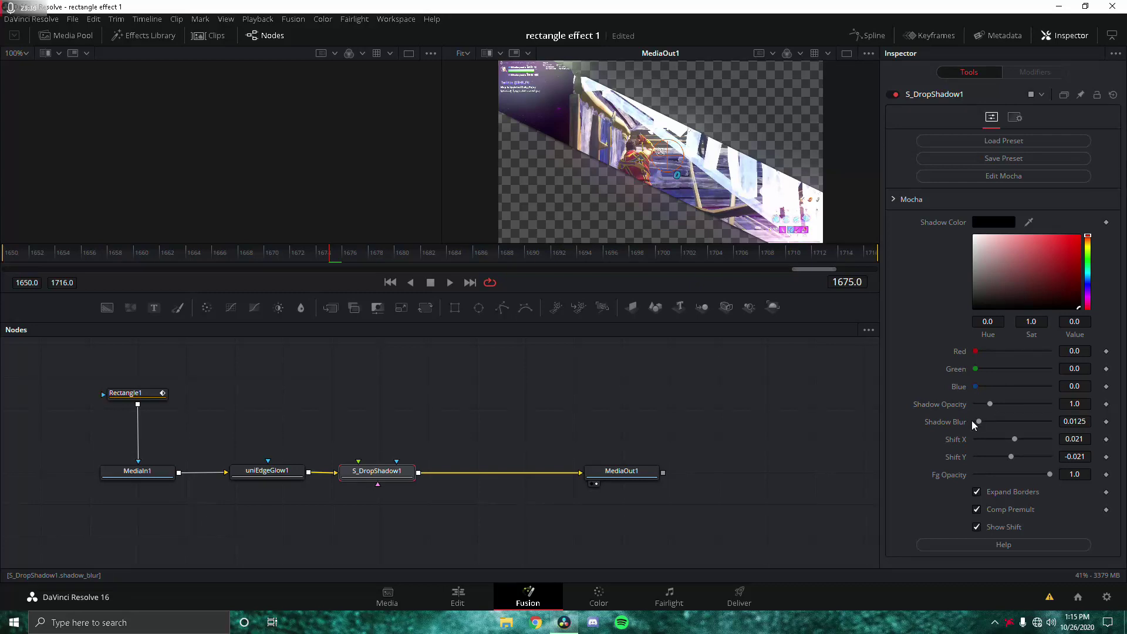
Tune S_DropShadow1 to Shadow Opacity 2.953 and Shadow Blur 0.0748, checking the shadowed edge
{"action": "left_click_drag", "start_coordinate": [978, 421], "coordinate": [1040, 409]}
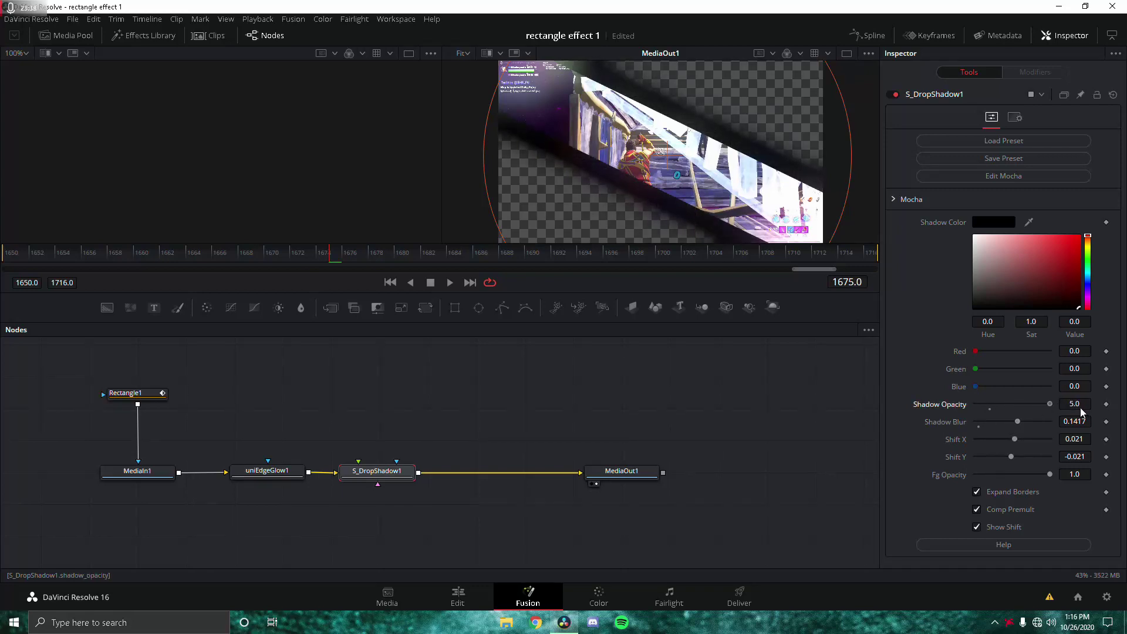
{"action": "left_click_drag", "start_coordinate": [1016, 422], "coordinate": [1004, 425]}
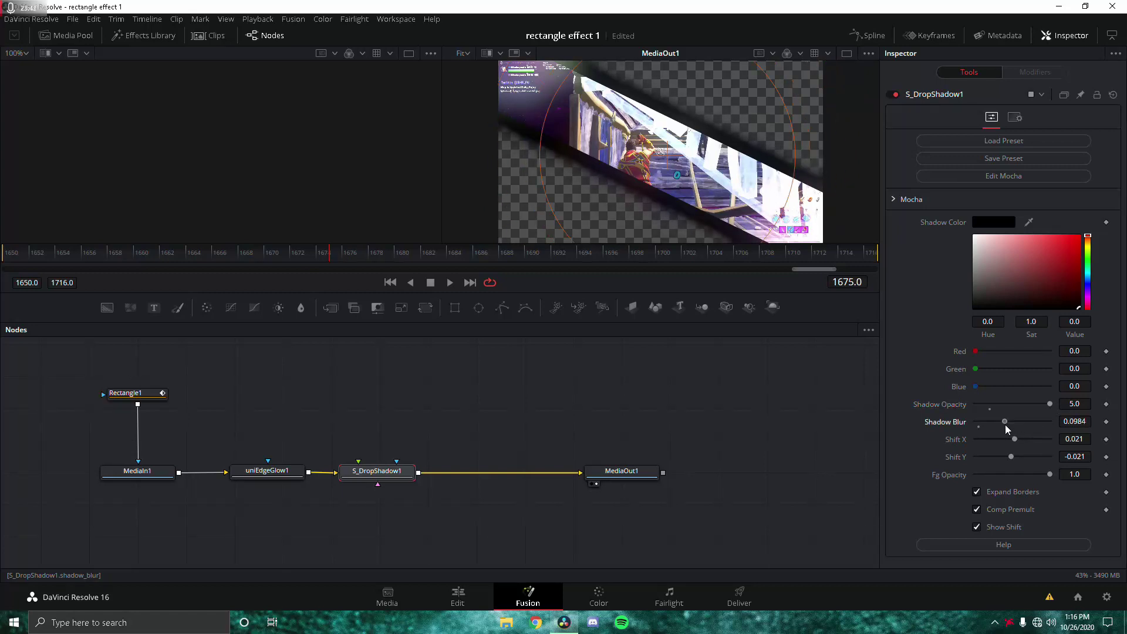
{"action": "scroll", "coordinate": [682, 191], "scroll_direction": "up", "scroll_amount": 5}
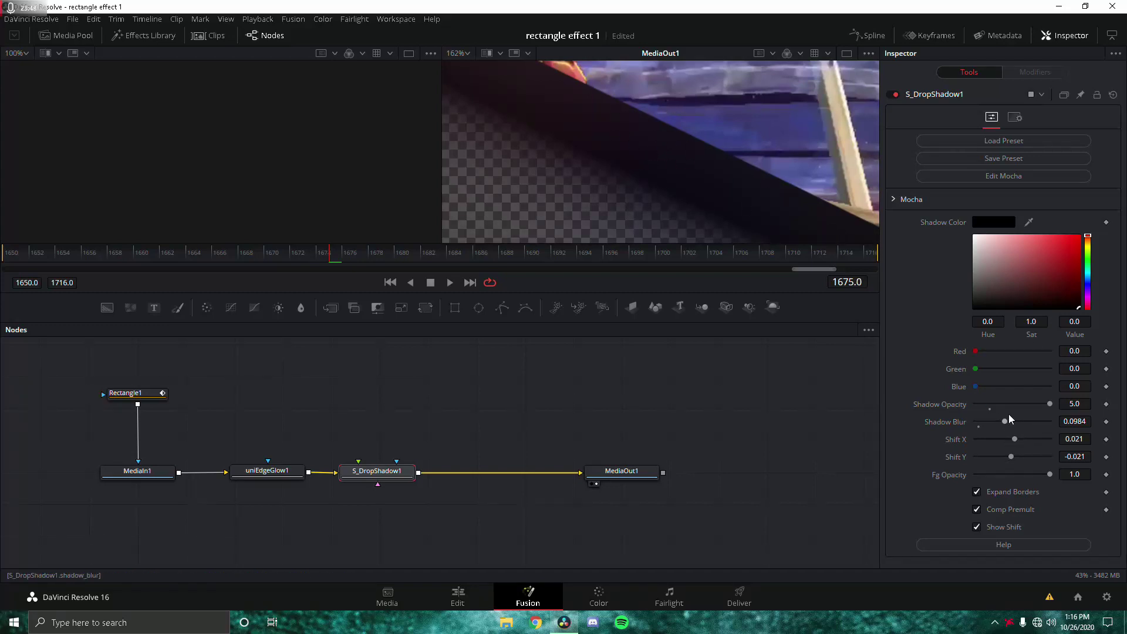
{"action": "left_click_drag", "start_coordinate": [1006, 418], "coordinate": [1016, 397]}
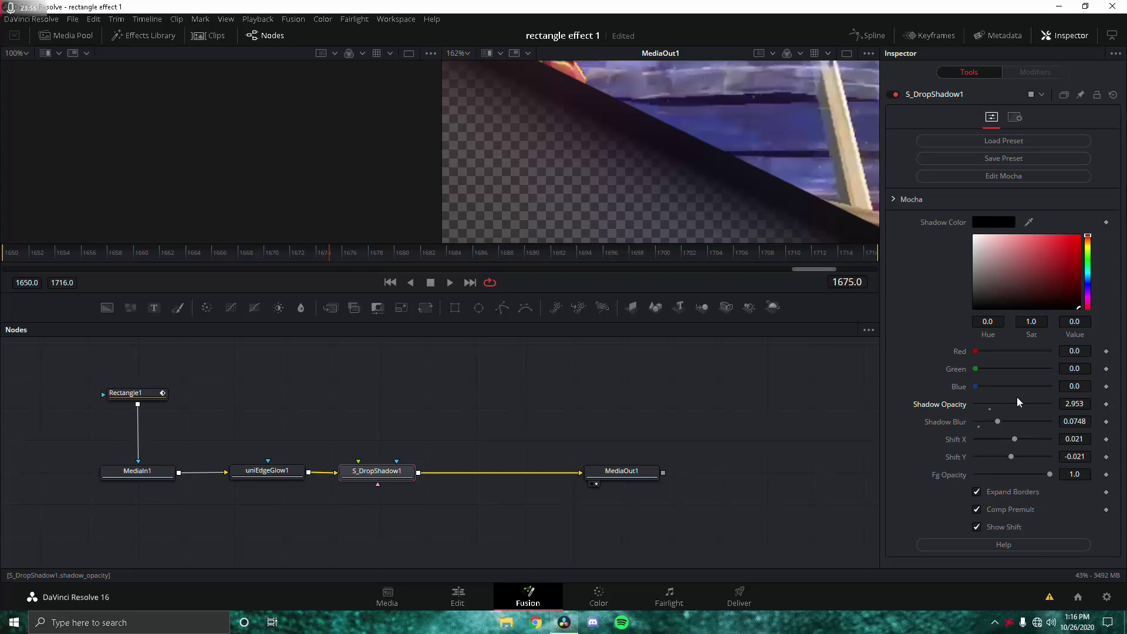
{"action": "scroll", "coordinate": [737, 192], "scroll_direction": "down", "scroll_amount": 3}
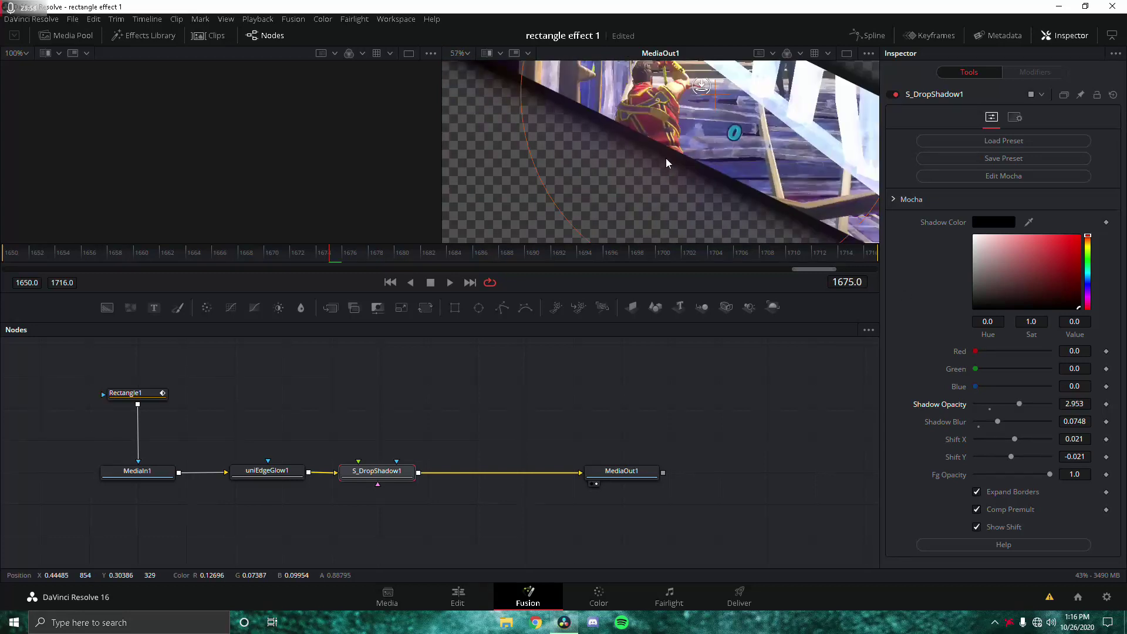
{"action": "scroll", "coordinate": [666, 162], "scroll_direction": "down", "scroll_amount": 2}
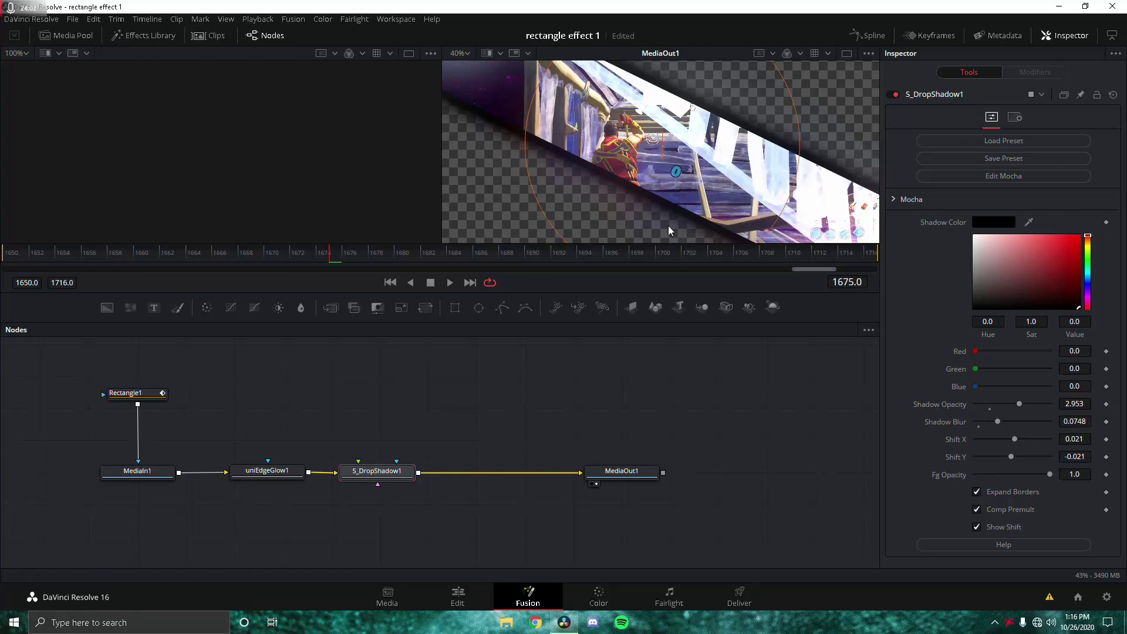
{"action": "left_click_drag", "start_coordinate": [721, 180], "coordinate": [667, 241]}
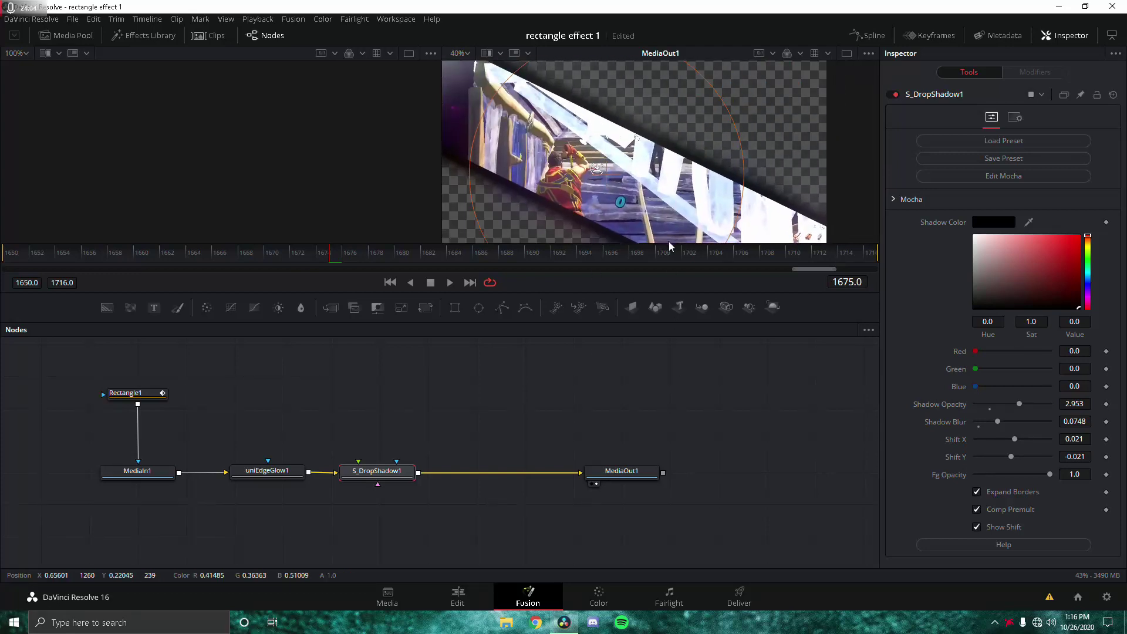
{"action": "scroll", "coordinate": [660, 216], "scroll_direction": "down", "scroll_amount": 2}
{"action": "left_click", "coordinate": [458, 598]}
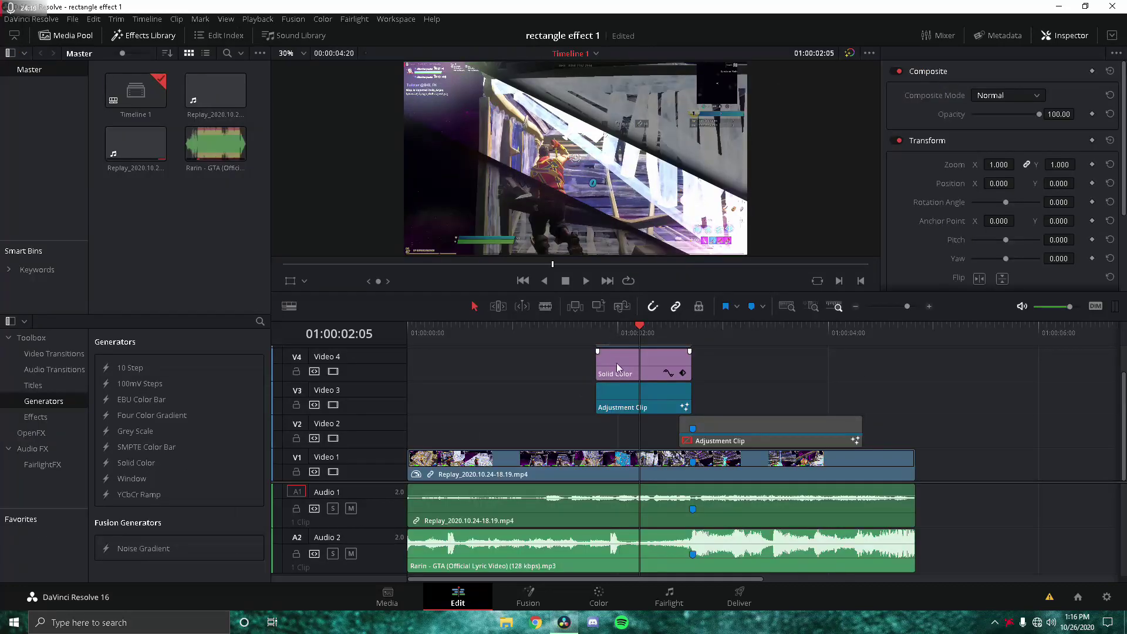
Scrub the V5 Replay clip from its start to preview the glowing, shadowed diagonal strip
{"action": "left_click", "coordinate": [616, 370]}
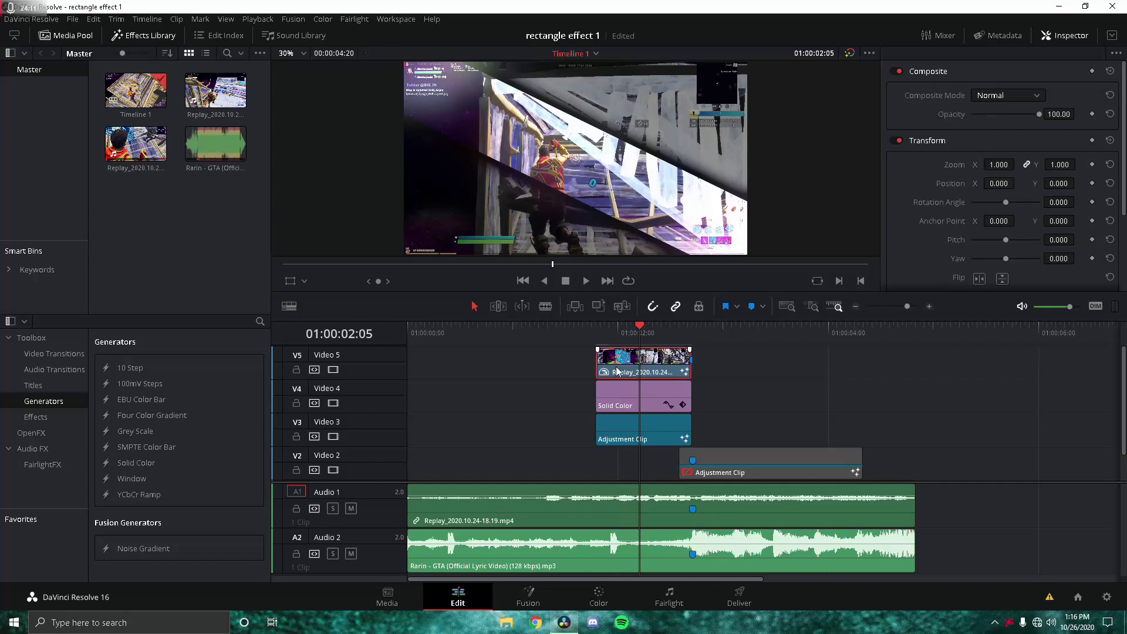
{"action": "left_click", "coordinate": [596, 326]}
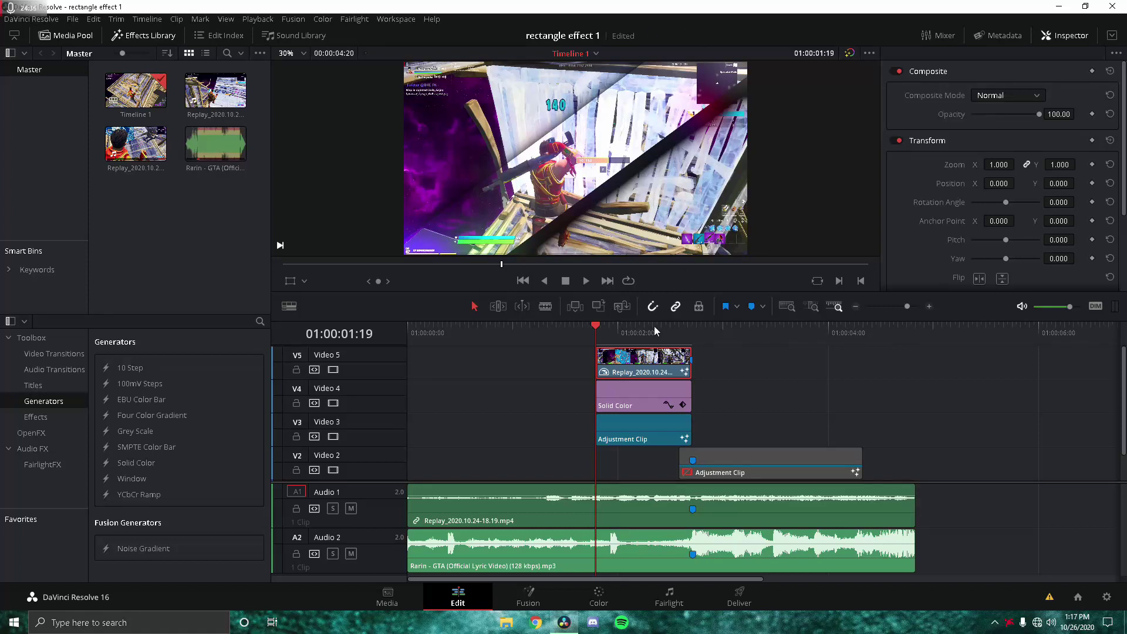
{"action": "left_click_drag", "start_coordinate": [624, 337], "coordinate": [644, 338]}
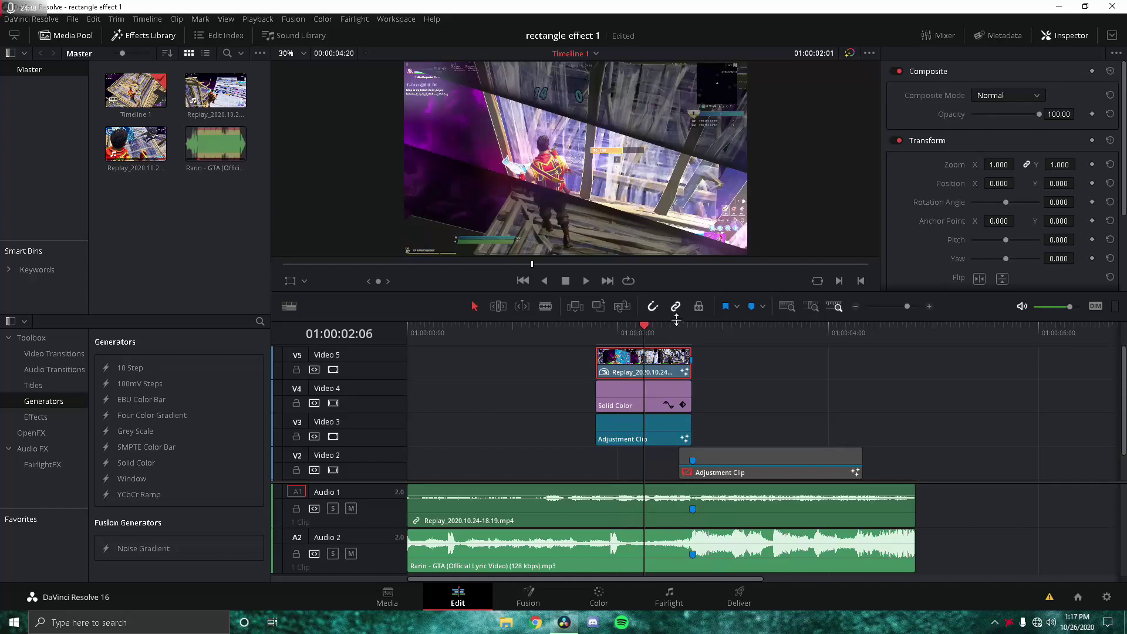